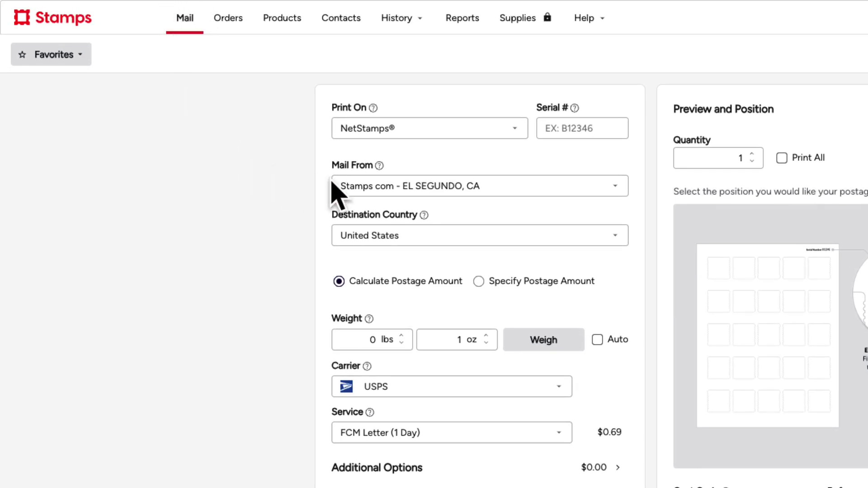
# - Enter NetStamps serial number B00001 and keep United States as the destination country
pyautogui.click(516, 131)
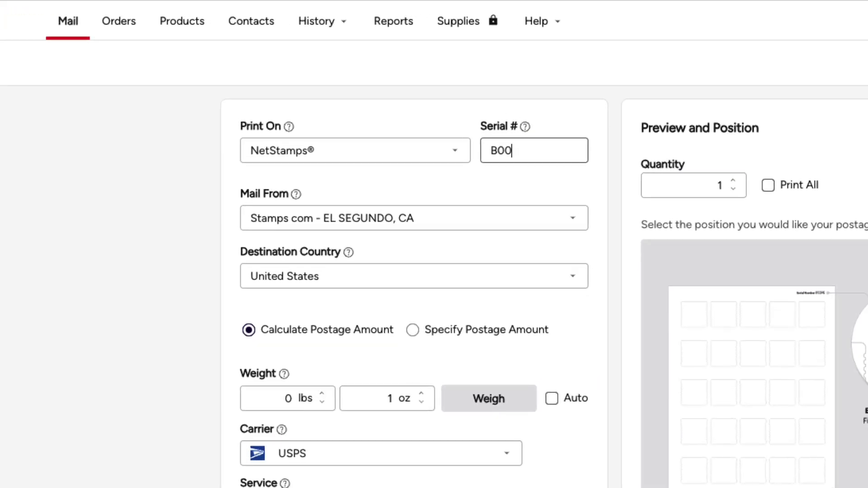
pyautogui.write('001')
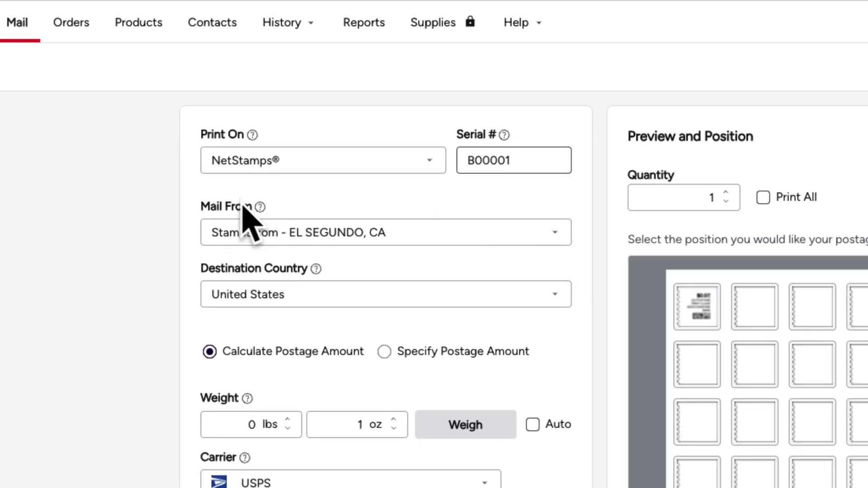
pyautogui.click(303, 302)
pyautogui.click(190, 314)
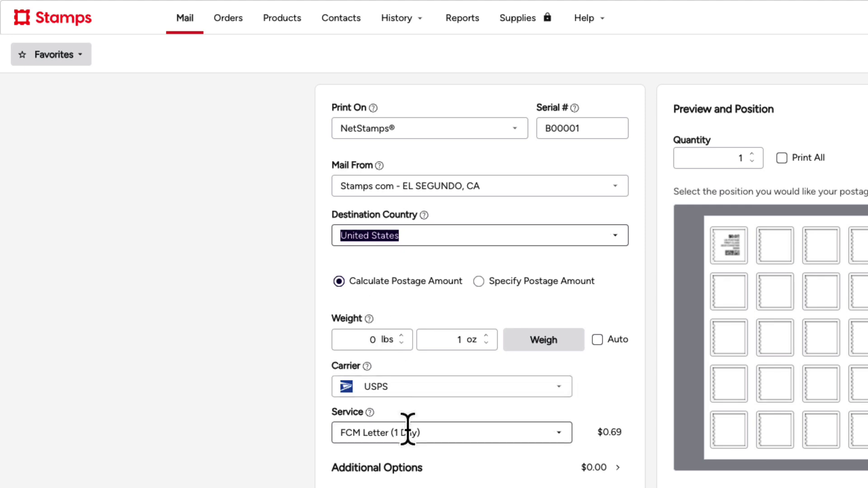
# - Keep First-Class Mail Letter as the mailing service
pyautogui.click(408, 432)
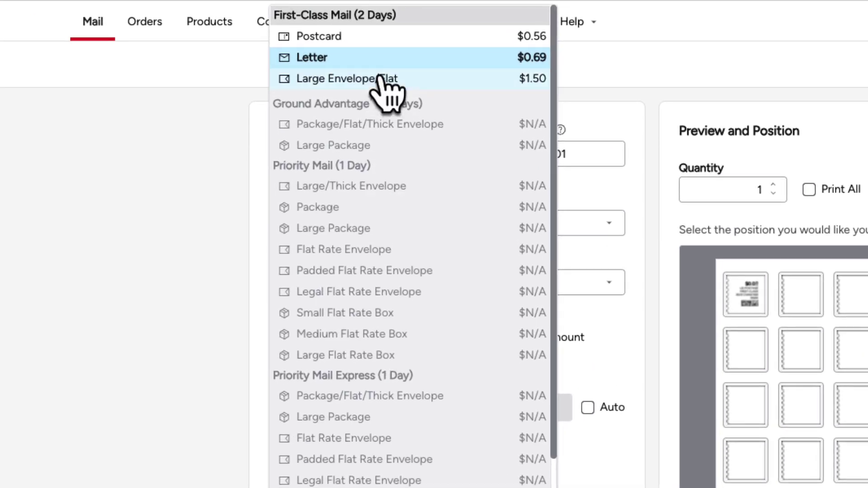
pyautogui.click(389, 57)
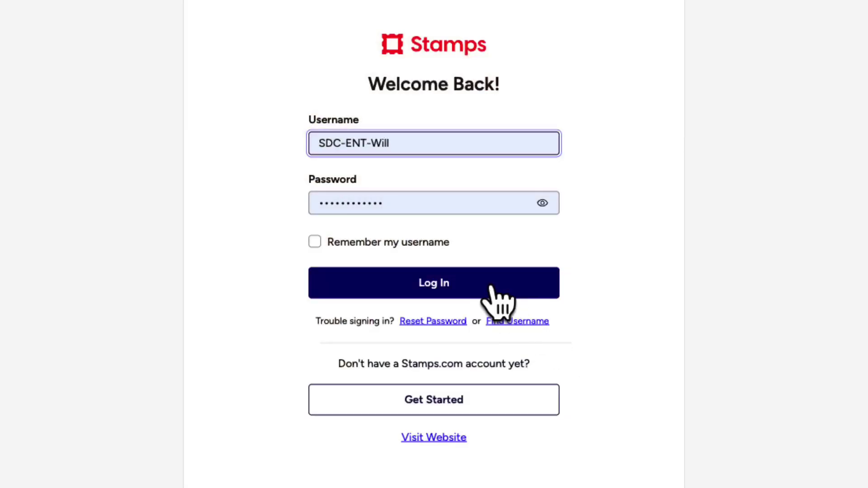
# - Log in and switch the print medium to #10 envelopes (4 ⅛" x 9 ½")
pyautogui.click(491, 287)
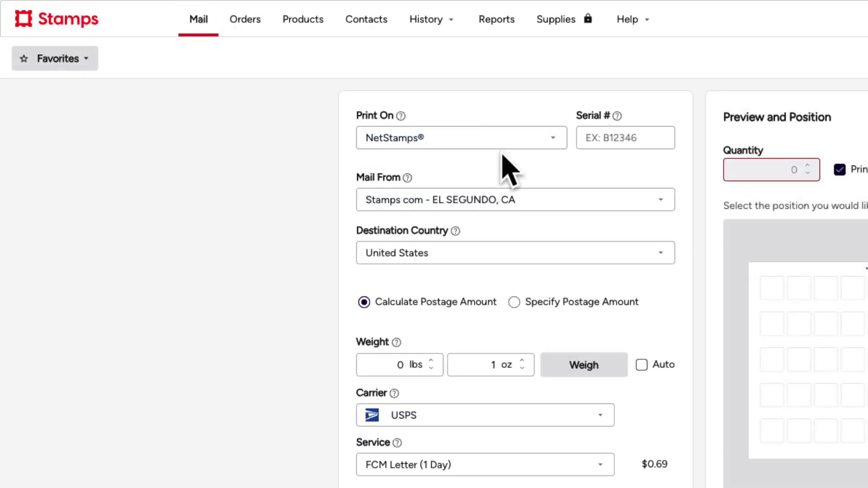
pyautogui.click(553, 140)
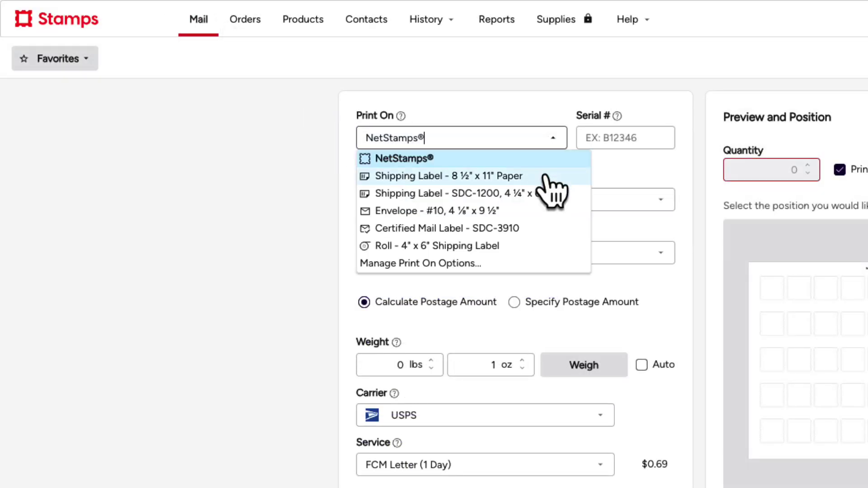
pyautogui.moveTo(533, 226)
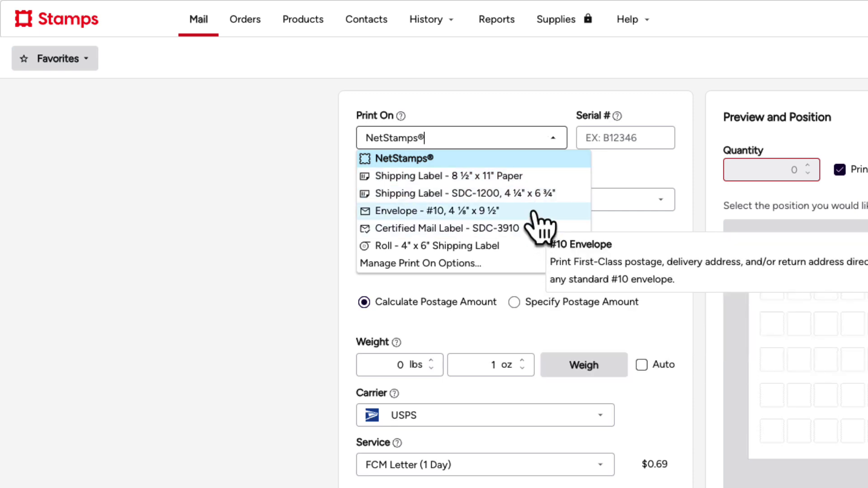
pyautogui.click(524, 211)
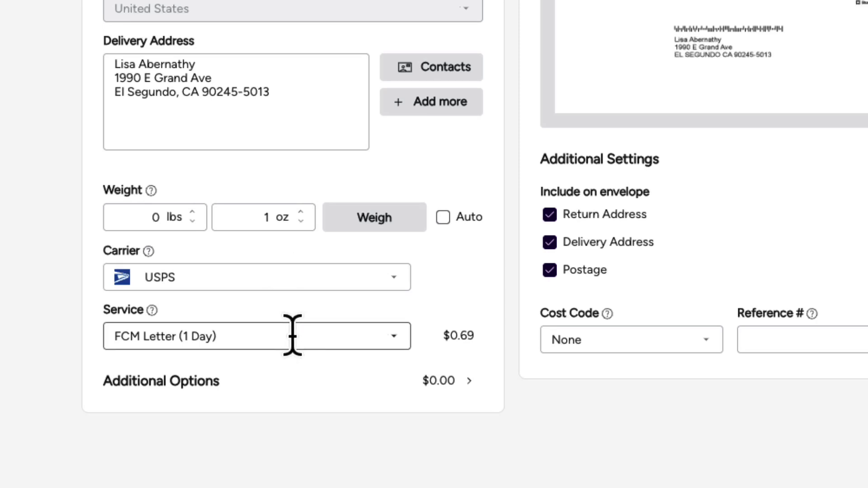
# - Review additional envelope options: add no extra services, keep the delivery address, check cost codes
pyautogui.click(201, 382)
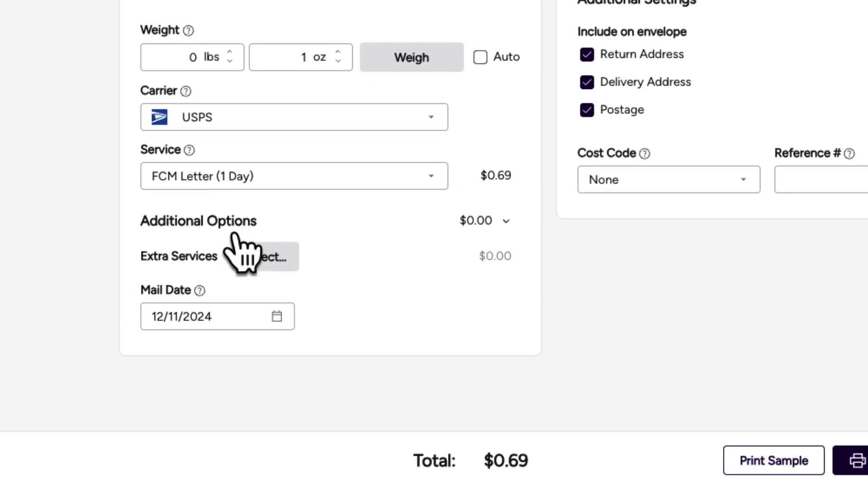
pyautogui.click(265, 257)
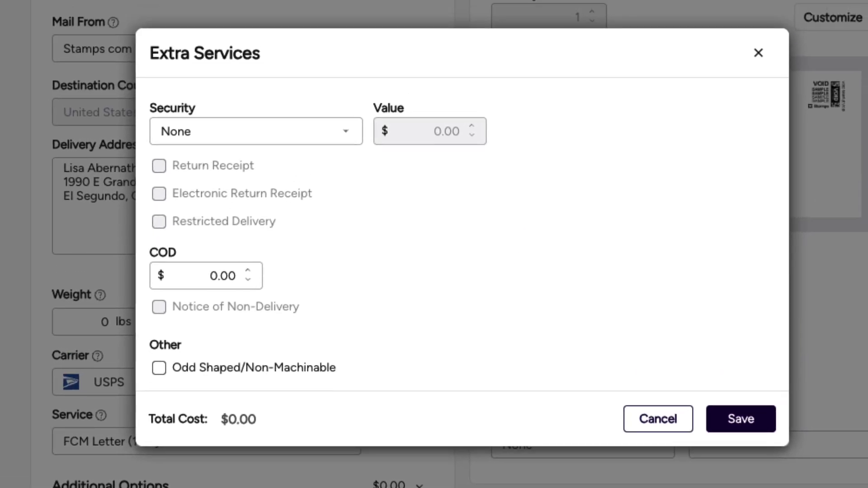
pyautogui.click(651, 421)
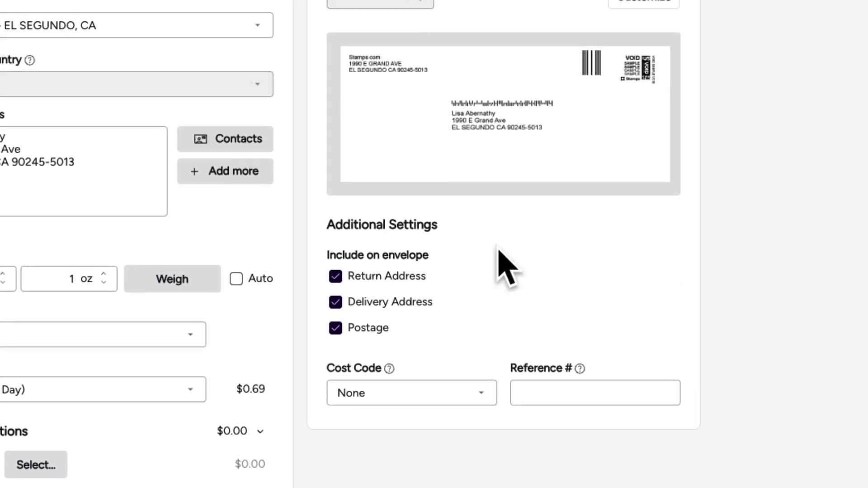
pyautogui.click(336, 302)
pyautogui.click(336, 302)
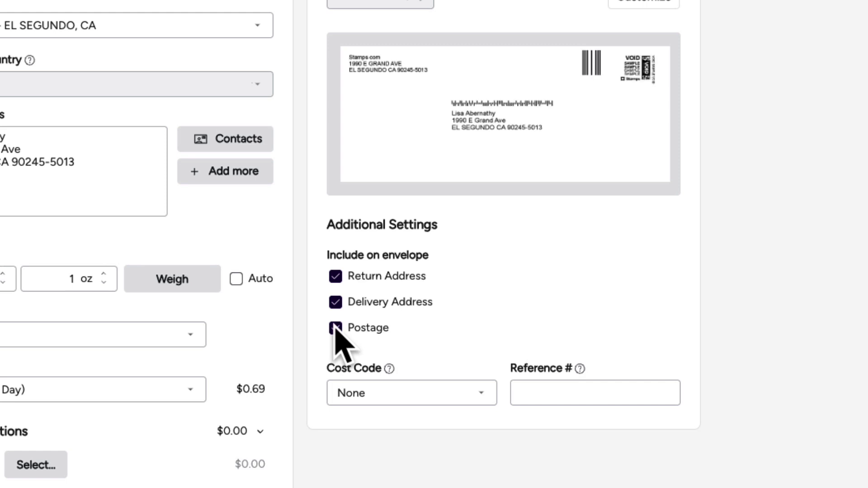
pyautogui.click(481, 396)
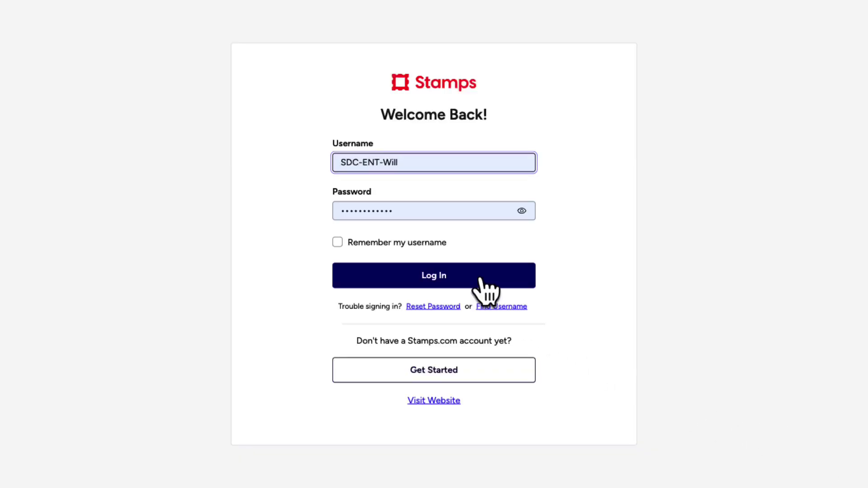
# - Log in and set the form to print on 8½" x 11" paper shipping labels
pyautogui.click(480, 280)
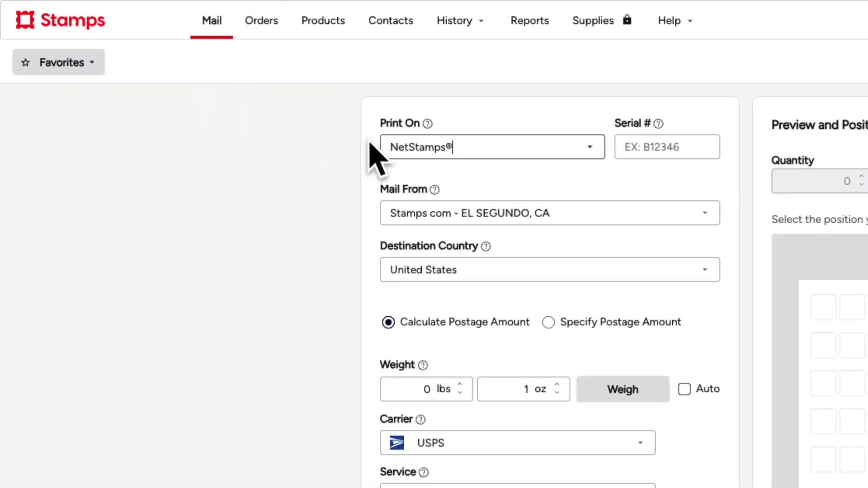
pyautogui.click(592, 149)
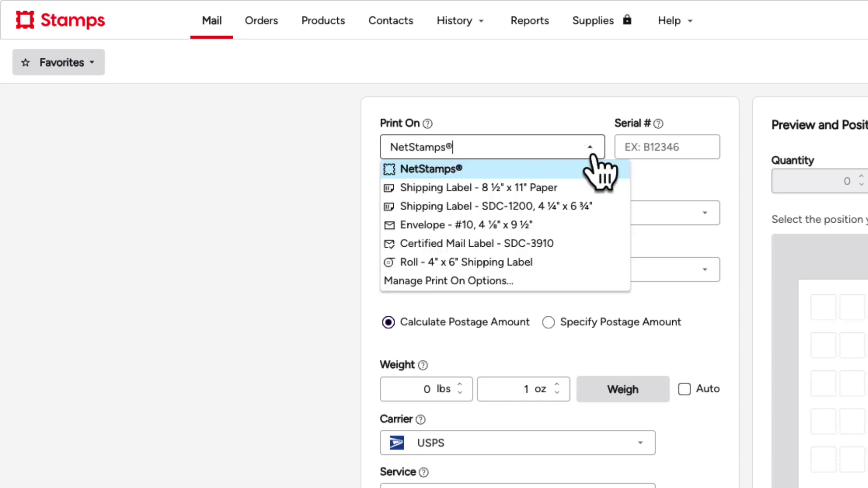
pyautogui.click(565, 189)
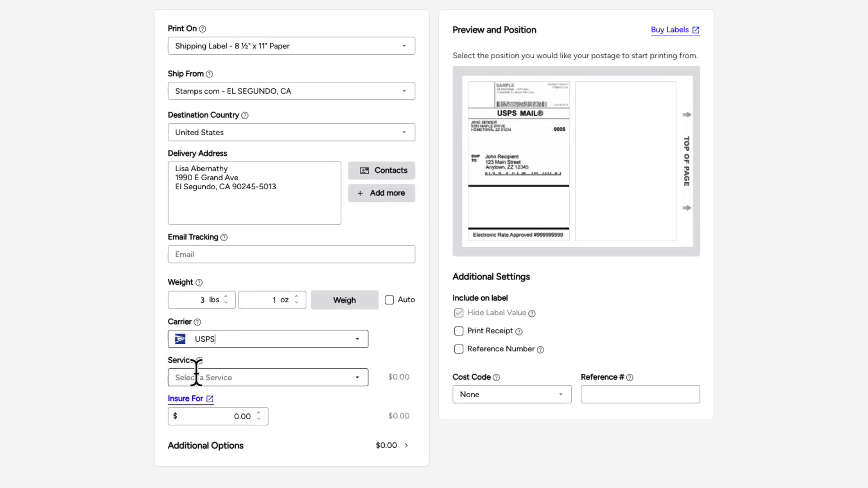
# - Select Priority Mail Medium Flat Rate Box (1 Day) as the shipping service
pyautogui.click(247, 378)
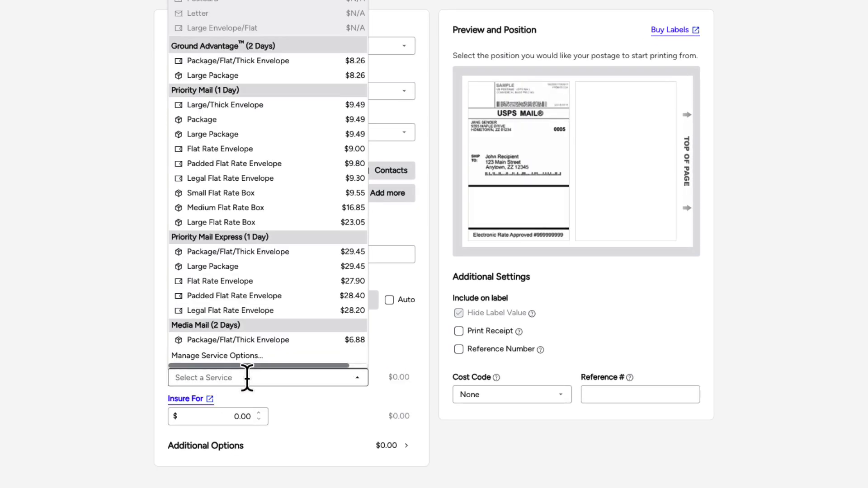
pyautogui.moveTo(356, 61)
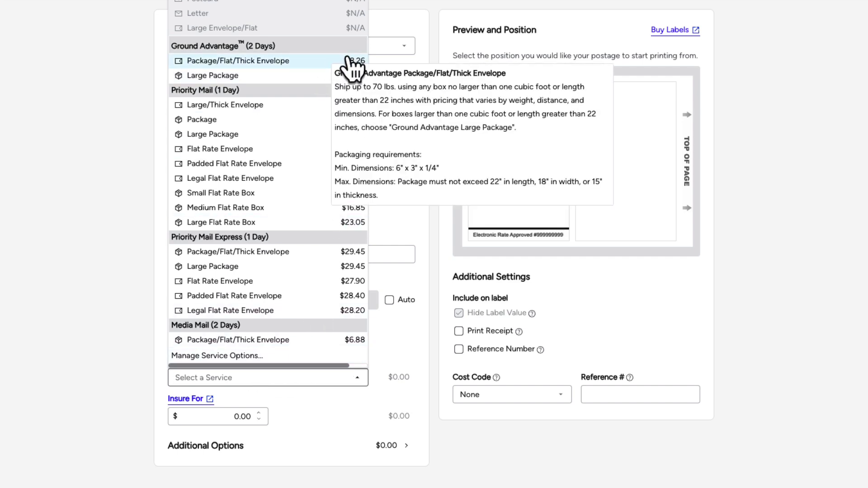
pyautogui.moveTo(358, 77)
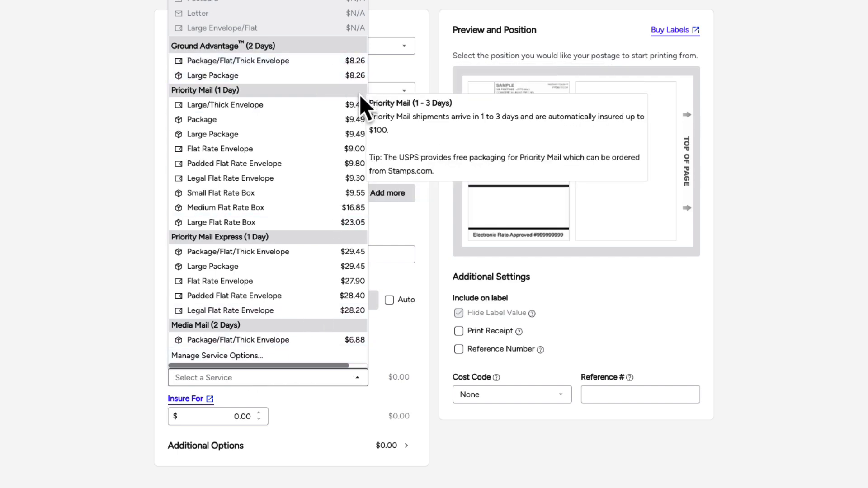
pyautogui.moveTo(296, 209)
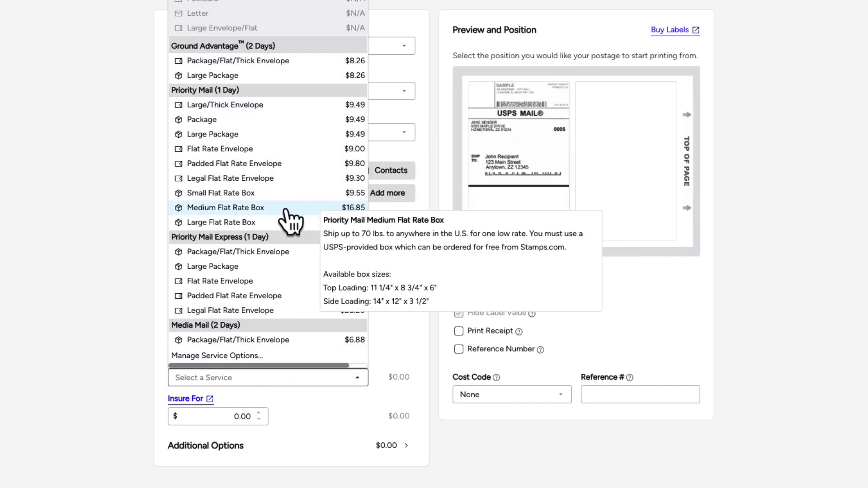
pyautogui.click(287, 209)
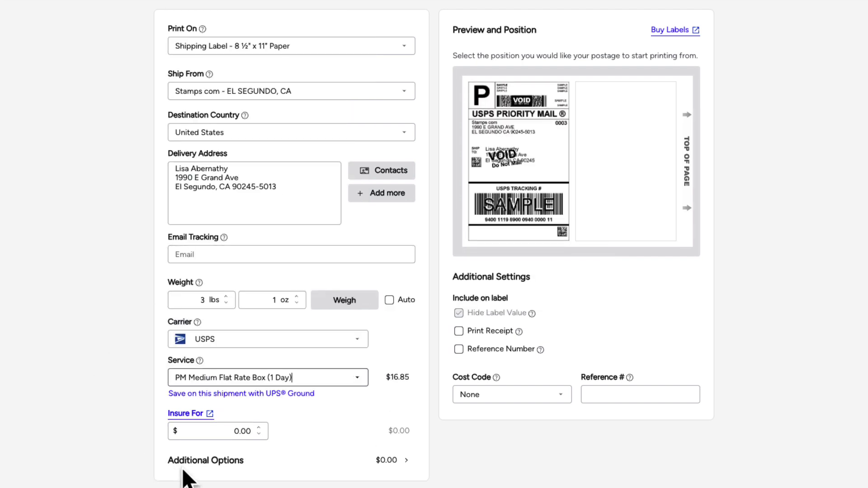
# - Add no extra services and keep USPS Tracking, for a $16.85 total
pyautogui.scroll(-3, 226, 443)
pyautogui.click(235, 402)
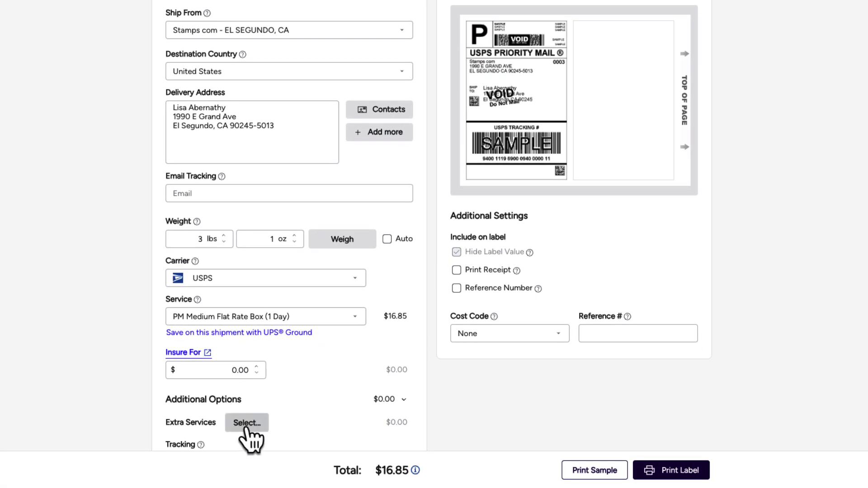
pyautogui.click(247, 428)
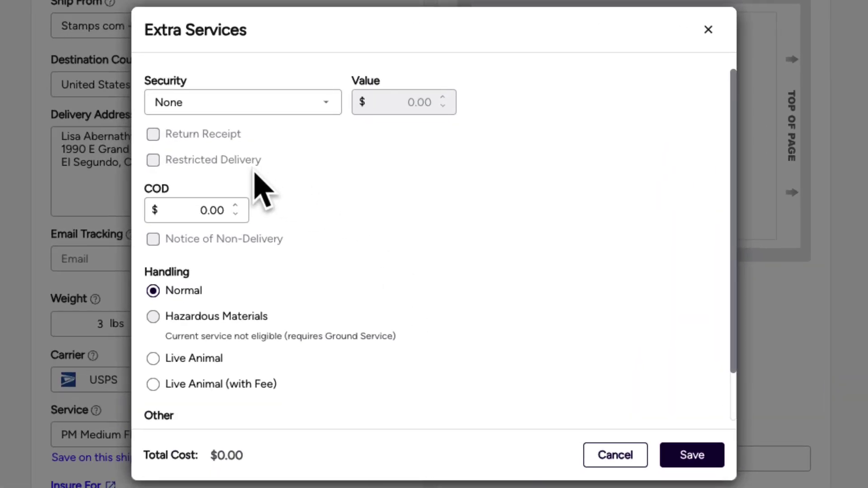
pyautogui.moveTo(269, 127)
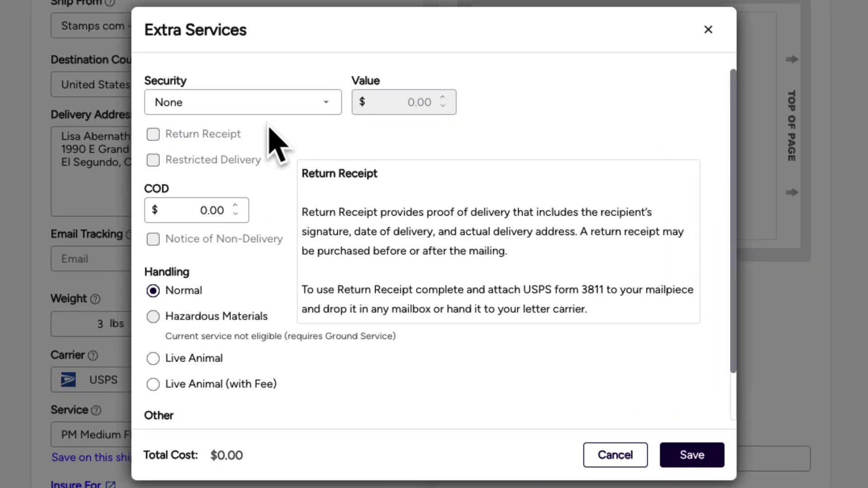
pyautogui.click(610, 455)
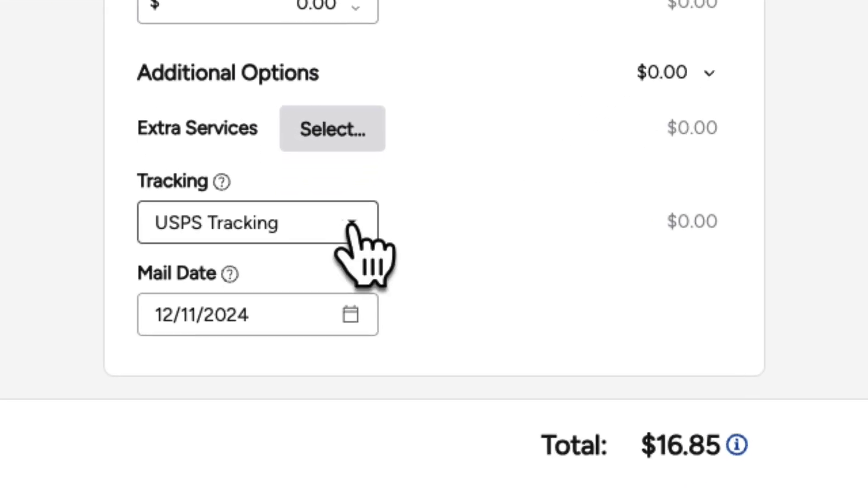
pyautogui.click(291, 400)
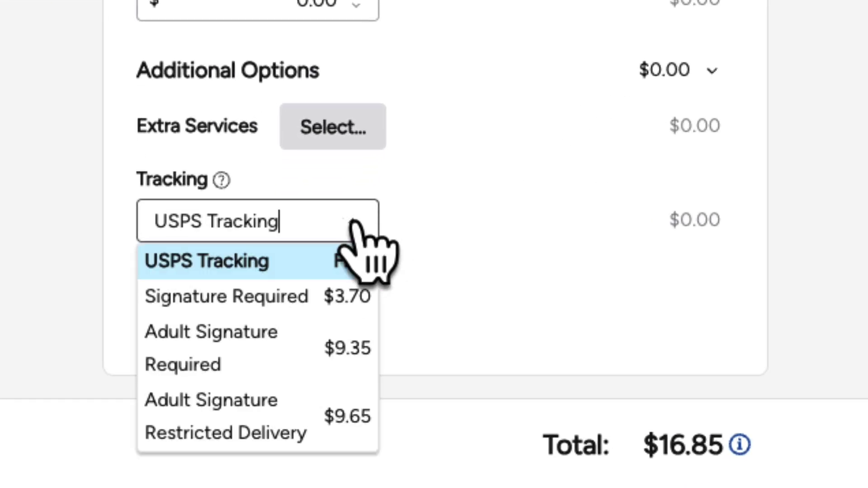
pyautogui.click(354, 221)
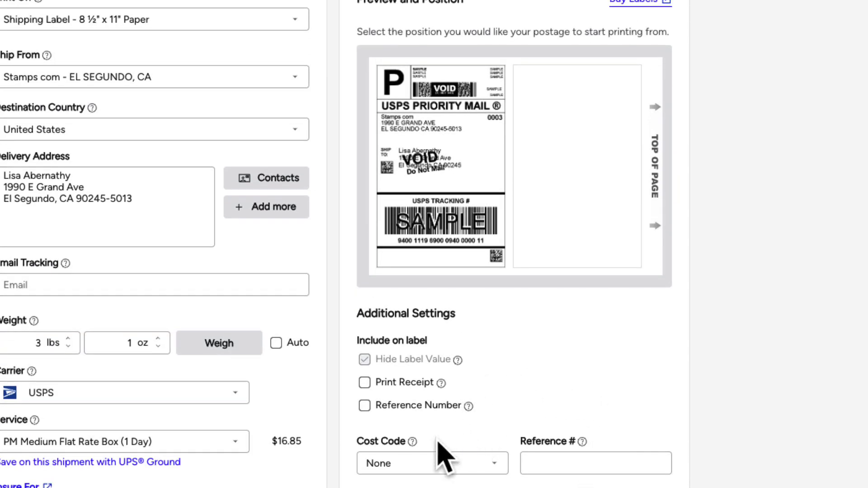
# - Assign the 001 Accounting cost code to the shipping label
pyautogui.click(496, 466)
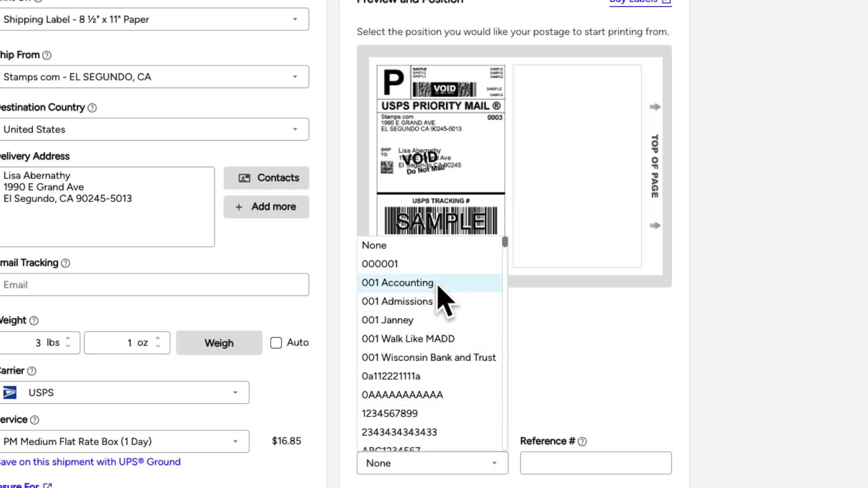
pyautogui.click(434, 284)
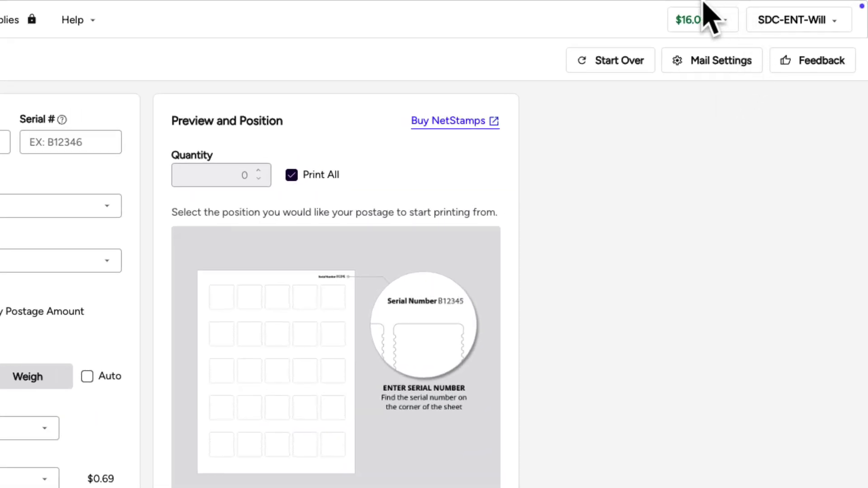
pyautogui.click(723, 20)
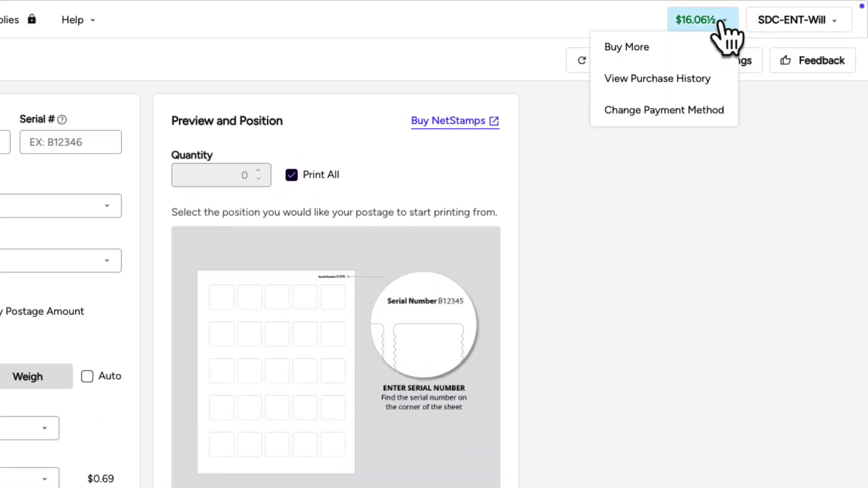
pyautogui.click(696, 50)
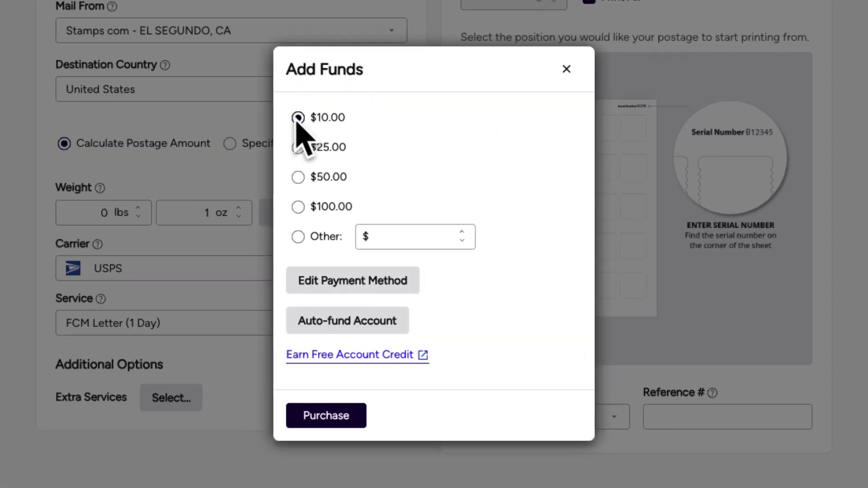
pyautogui.click(327, 421)
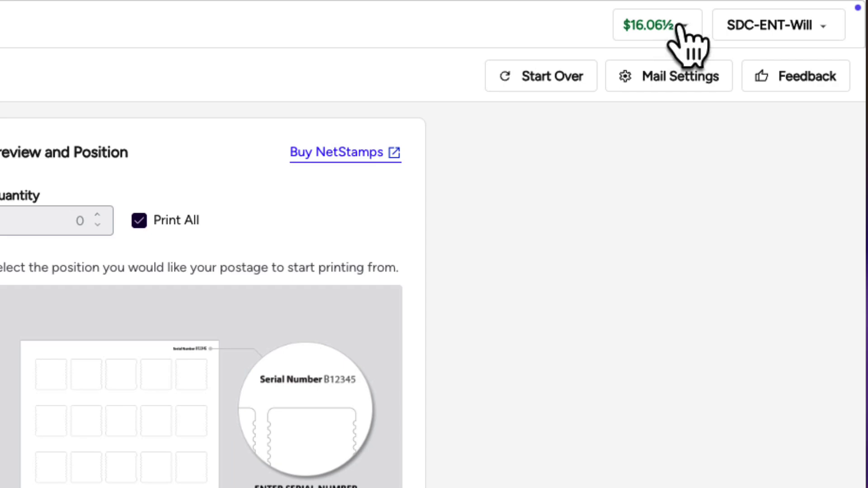
# - From the balance's Buy More window, open Auto-fund Account and enter the $100 purchase amount
pyautogui.click(773, 14)
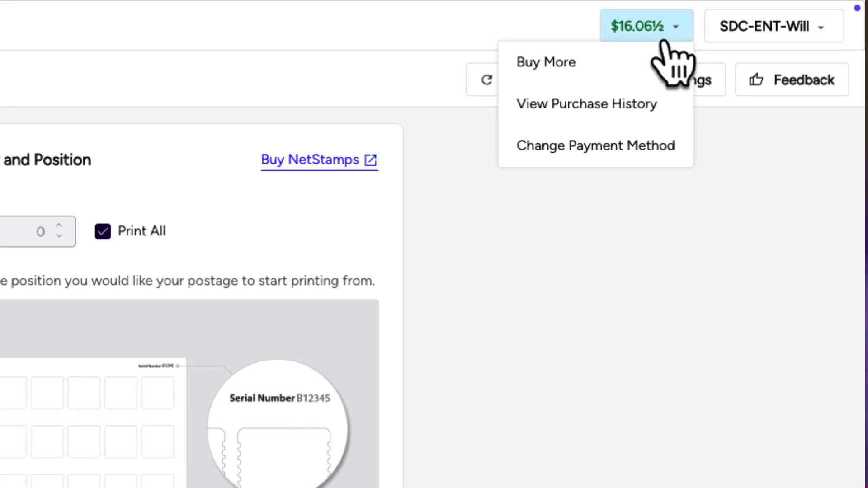
pyautogui.click(637, 67)
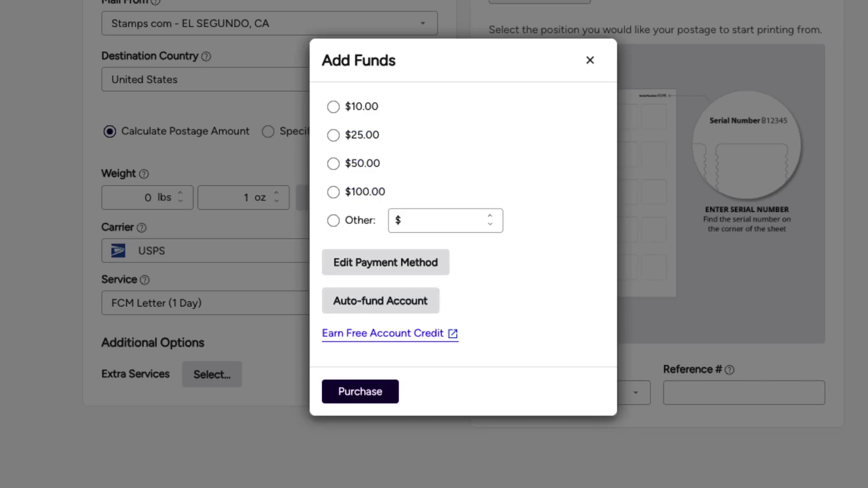
pyautogui.click(383, 306)
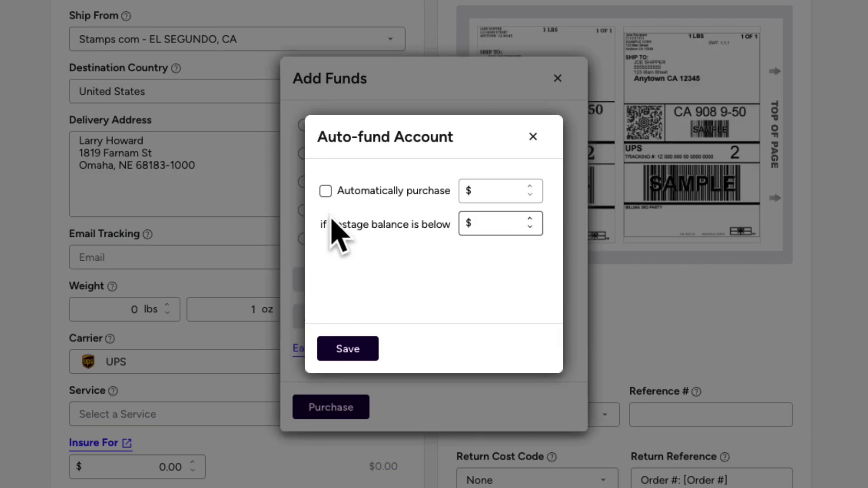
pyautogui.click(502, 192)
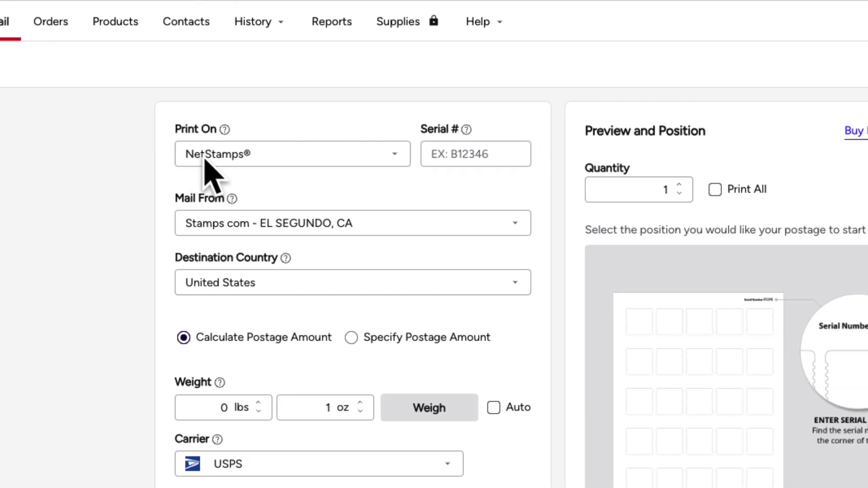
# - Print on Certified Mail Label - SDC-3910 sheets
pyautogui.click(231, 153)
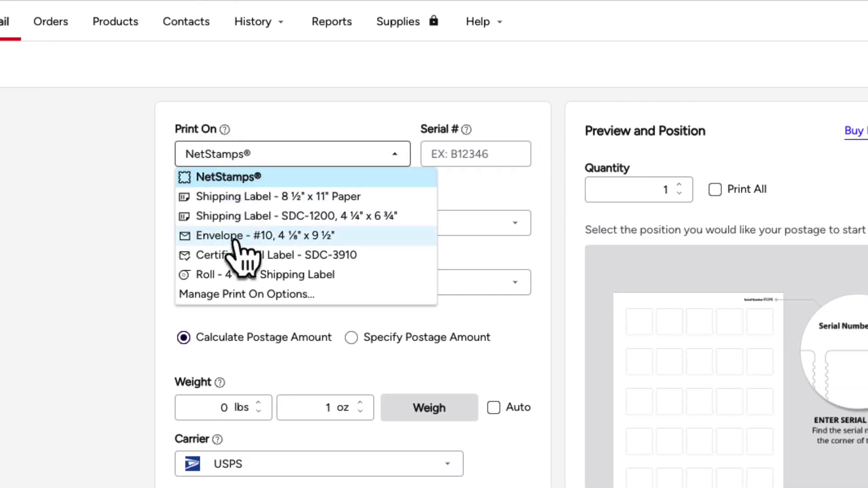
pyautogui.moveTo(299, 270)
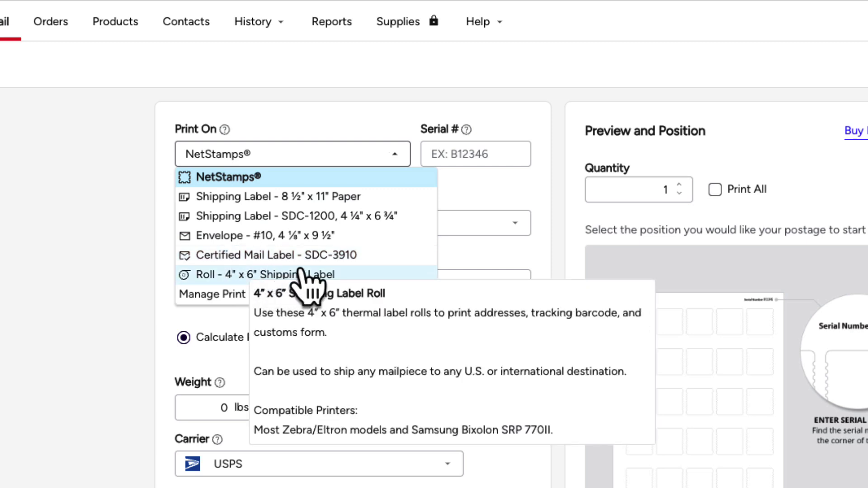
pyautogui.click(246, 256)
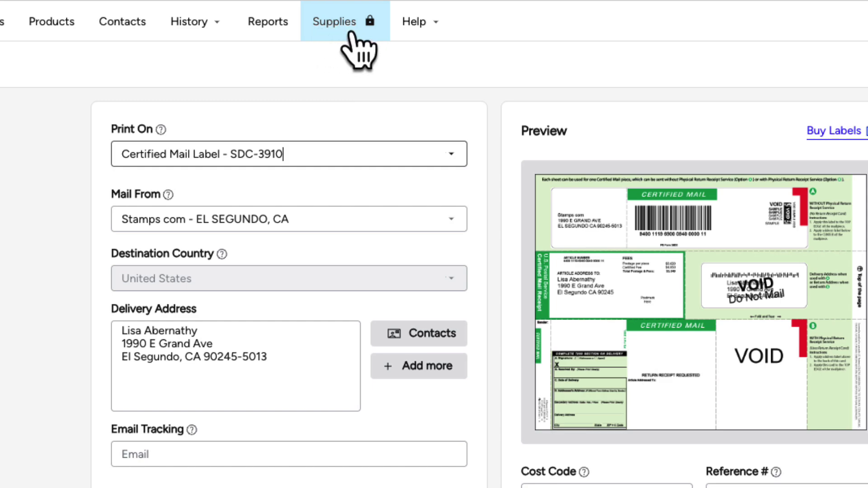
# - Visit the Stamps Store for label supplies, then return to the mail form
pyautogui.click(349, 35)
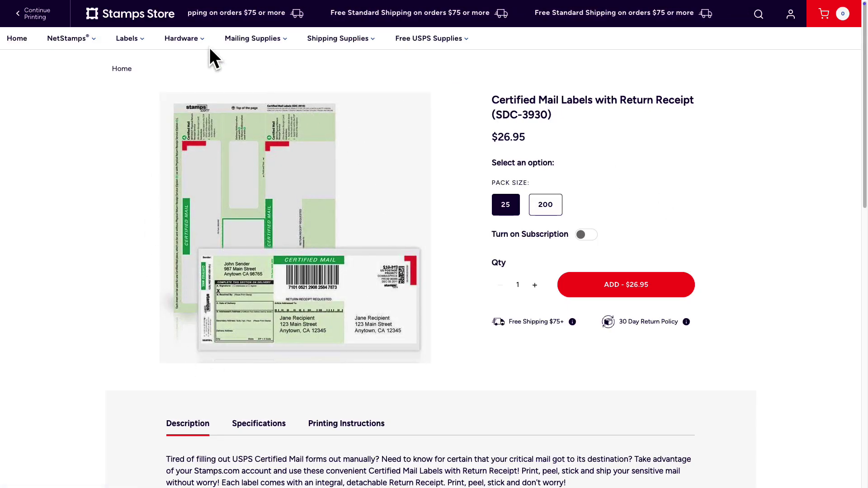
pyautogui.click(28, 18)
pyautogui.scroll(-4, 244, 382)
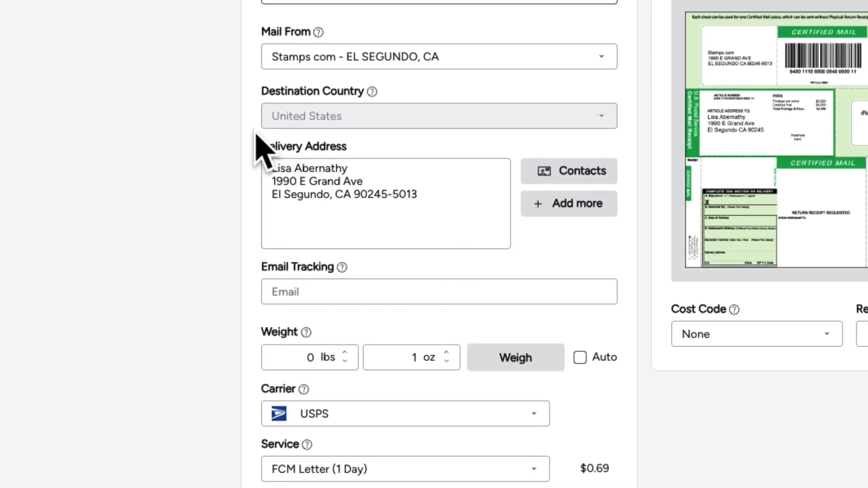
# - Add Return Receipt, Electronic Return Receipt and Restricted Delivery to the certified label, totalling $20.16
pyautogui.click(425, 195)
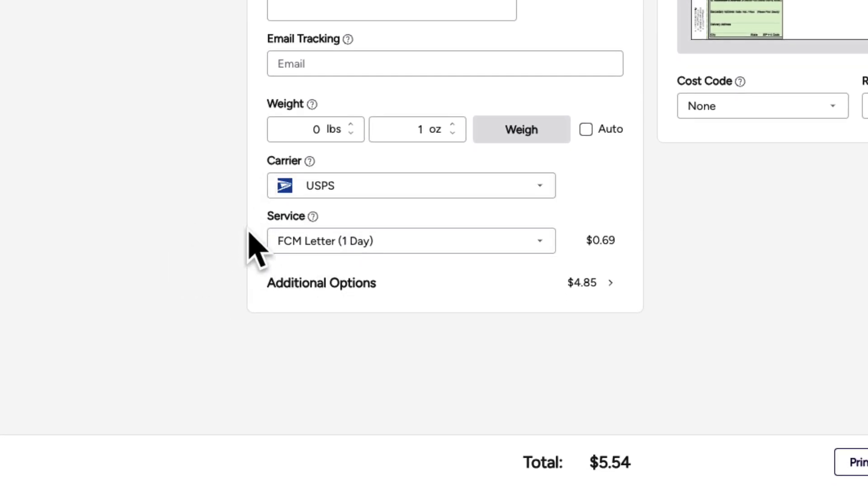
pyautogui.click(302, 284)
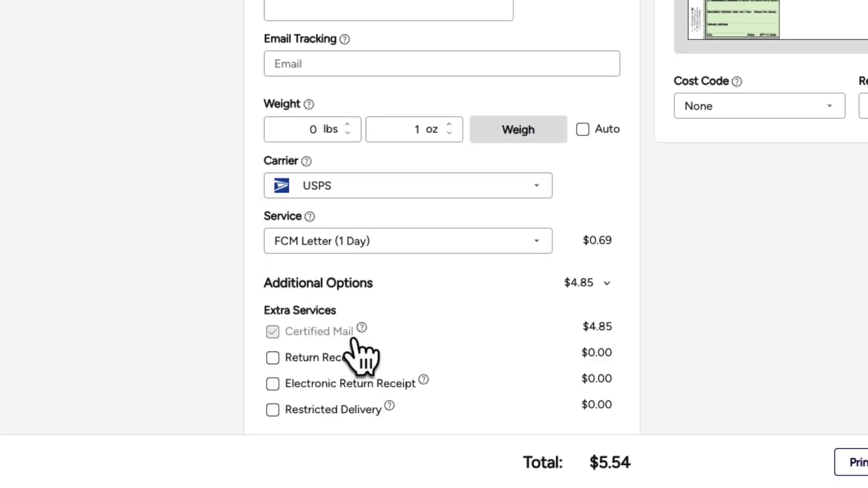
pyautogui.click(272, 359)
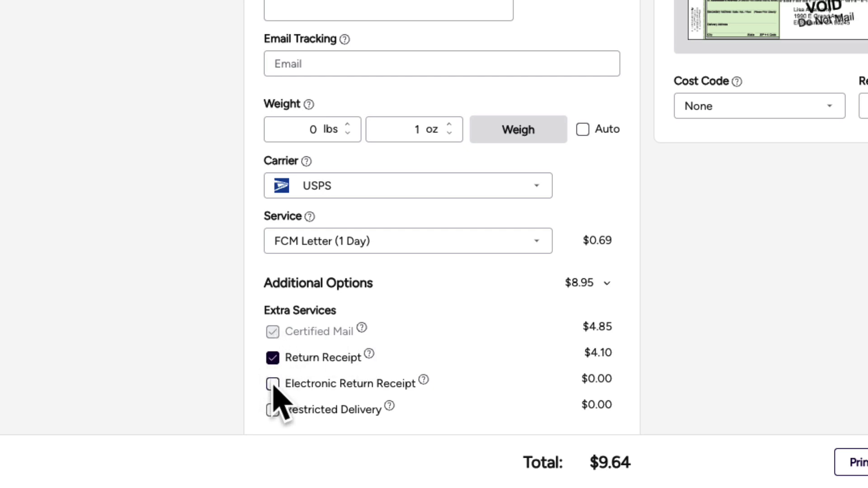
pyautogui.click(273, 384)
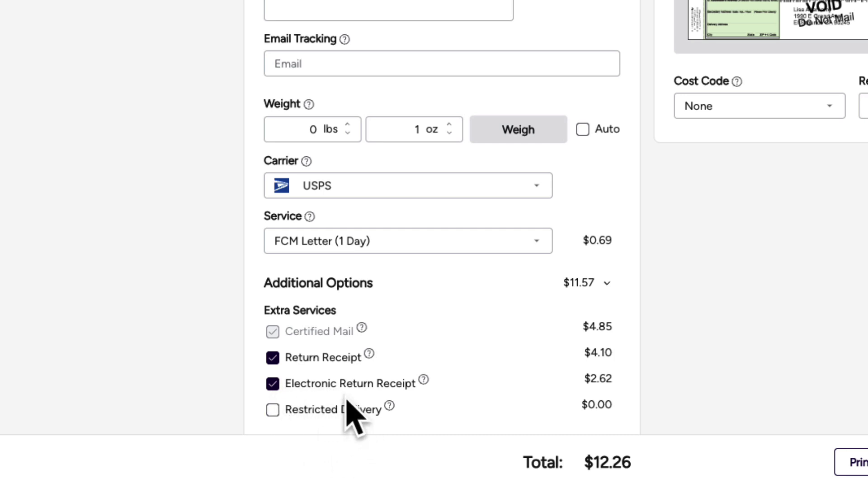
pyautogui.click(273, 410)
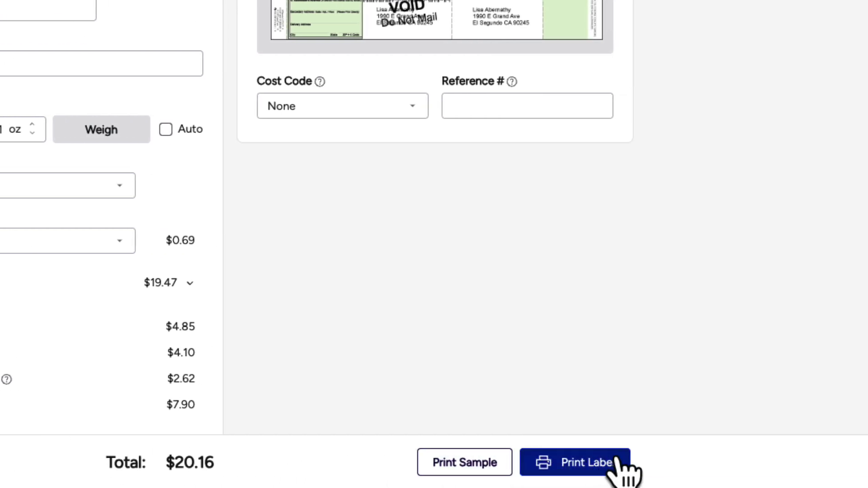
# - Print the certified mail label
pyautogui.click(619, 464)
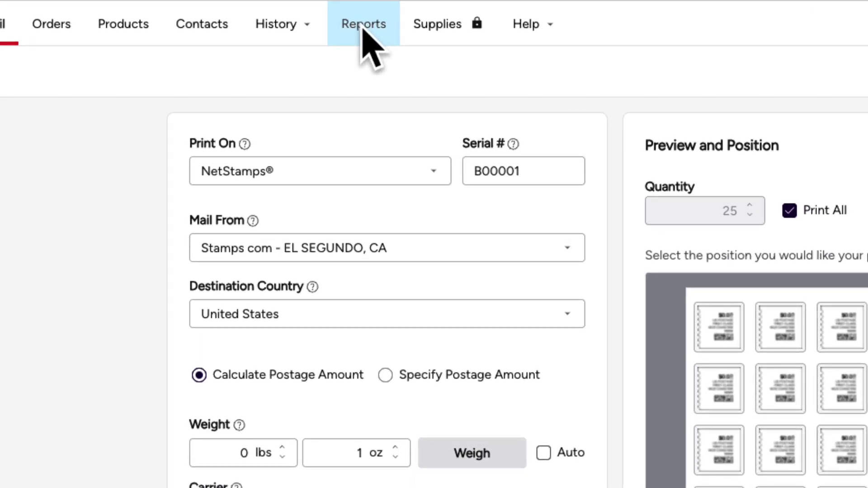
# - In Reports, show a previous-year Trend in weekly intervals of Amount Paid ($)
pyautogui.click(364, 25)
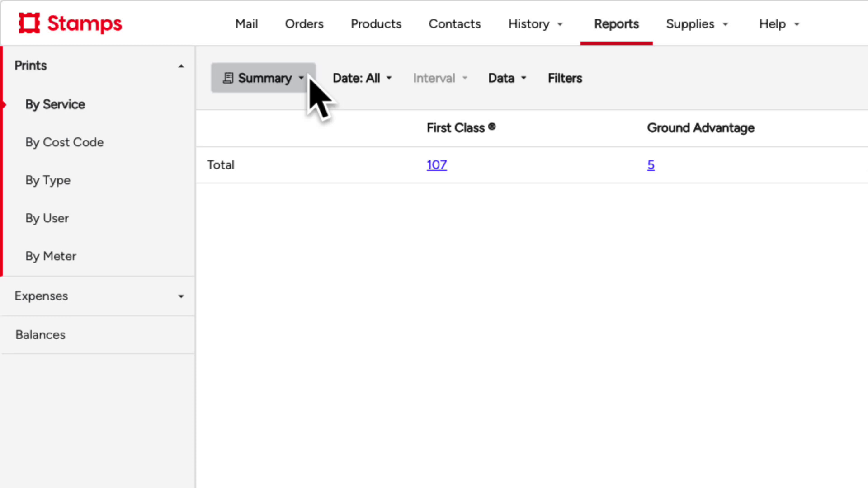
pyautogui.click(309, 81)
pyautogui.click(354, 207)
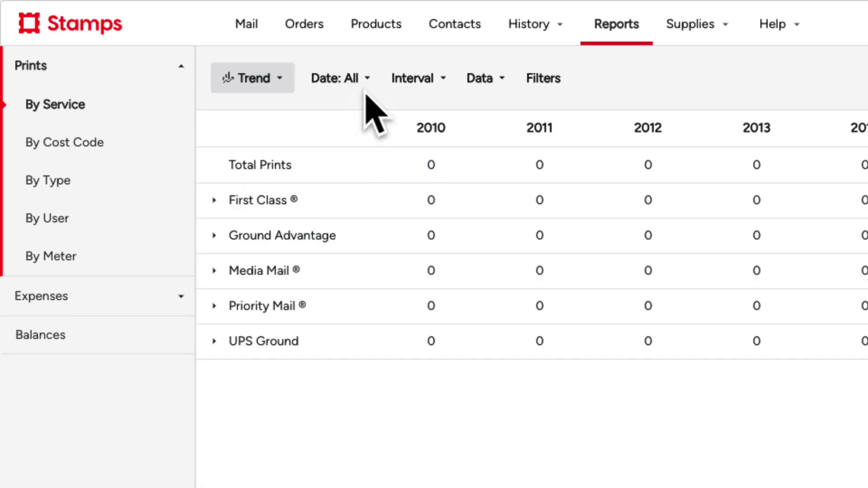
pyautogui.click(366, 81)
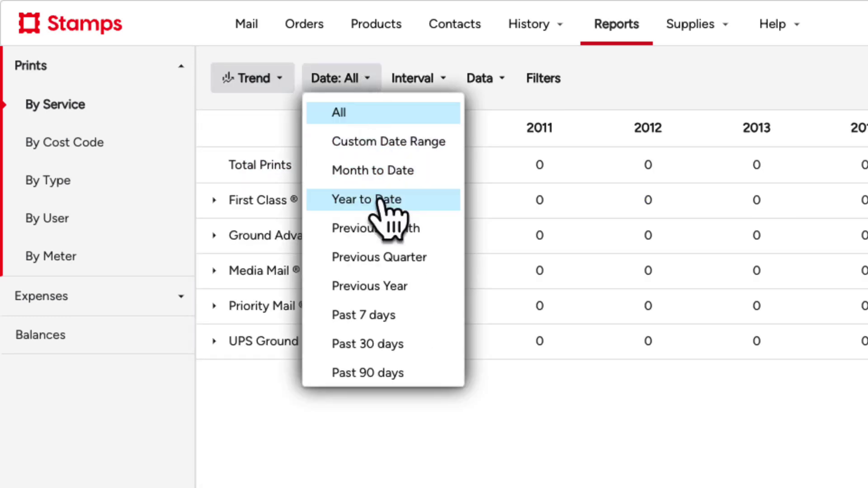
pyautogui.click(416, 290)
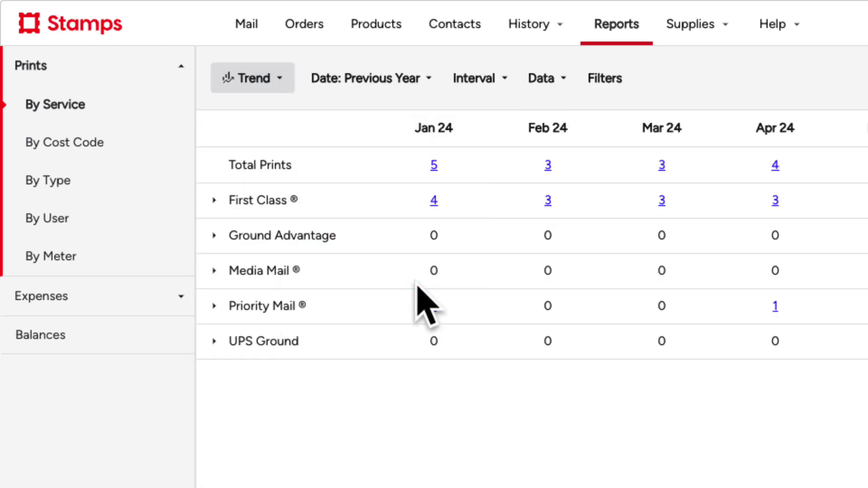
pyautogui.click(501, 82)
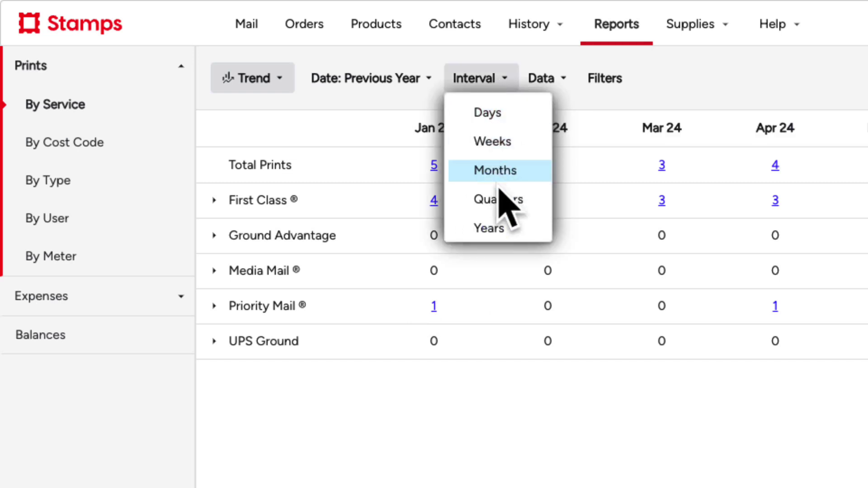
pyautogui.click(515, 140)
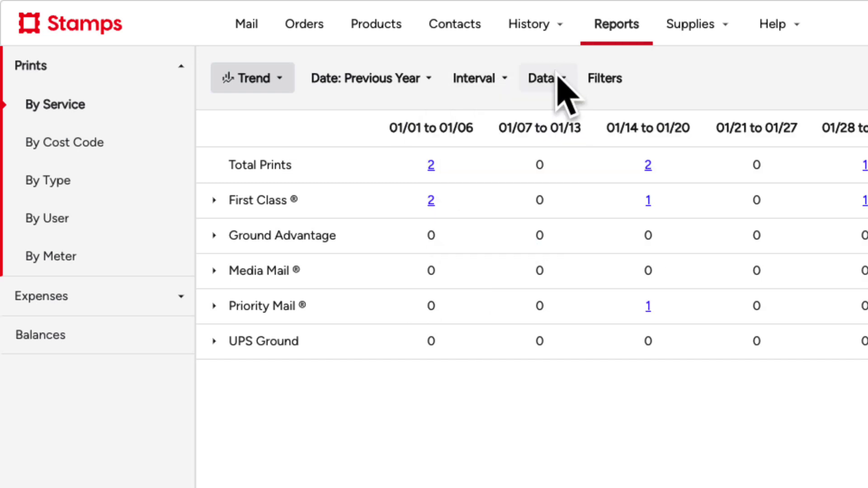
pyautogui.click(558, 82)
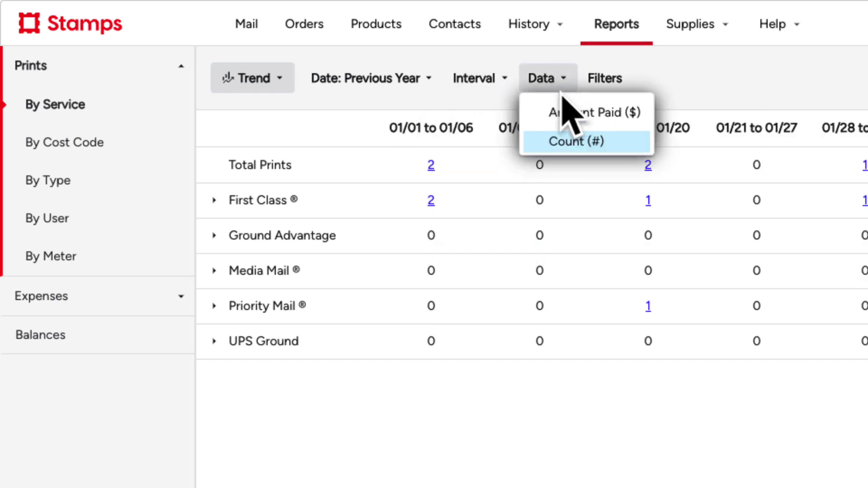
pyautogui.click(588, 115)
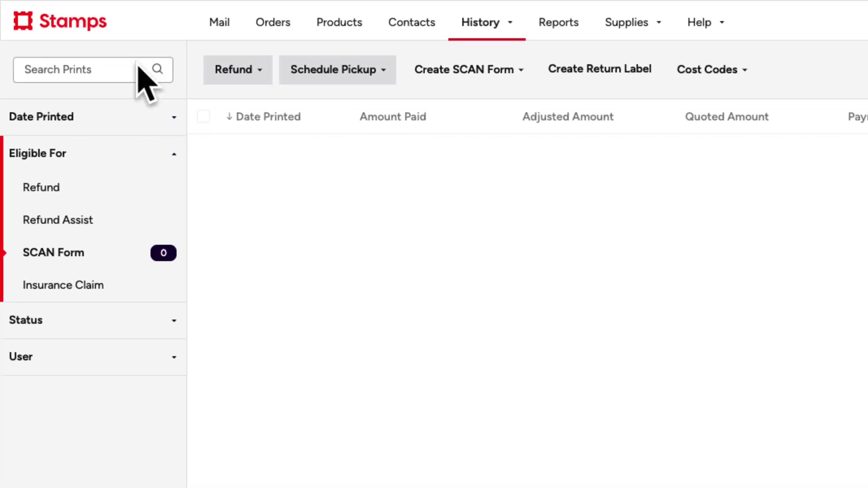
# - Open Advanced Search for past prints and view the Date Range choices
pyautogui.click(137, 70)
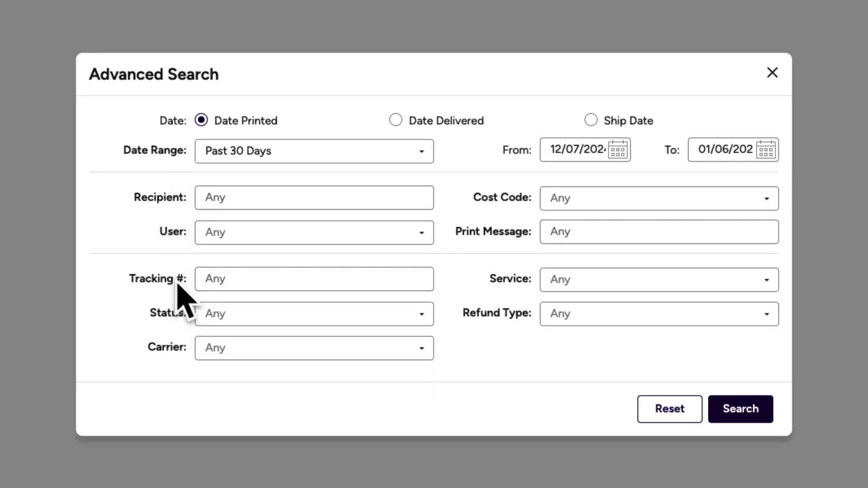
pyautogui.click(418, 151)
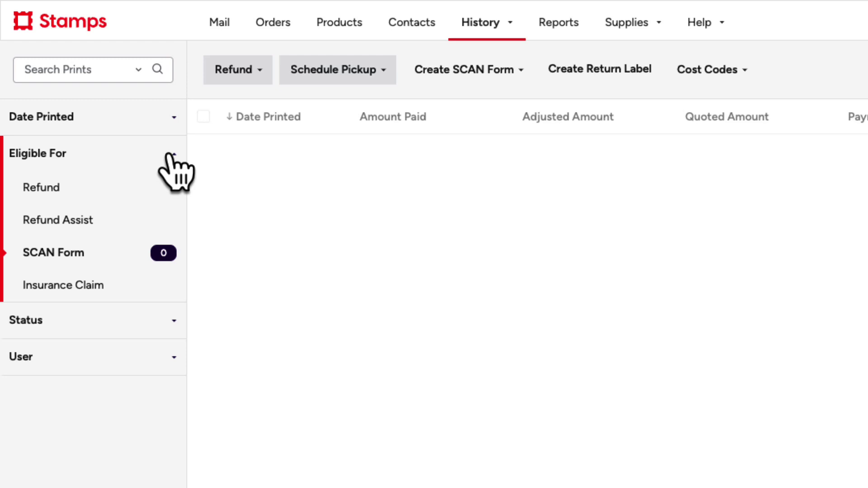
# - Filter History to refund-eligible prints, then to the single insurance-claim-eligible print
pyautogui.click(90, 188)
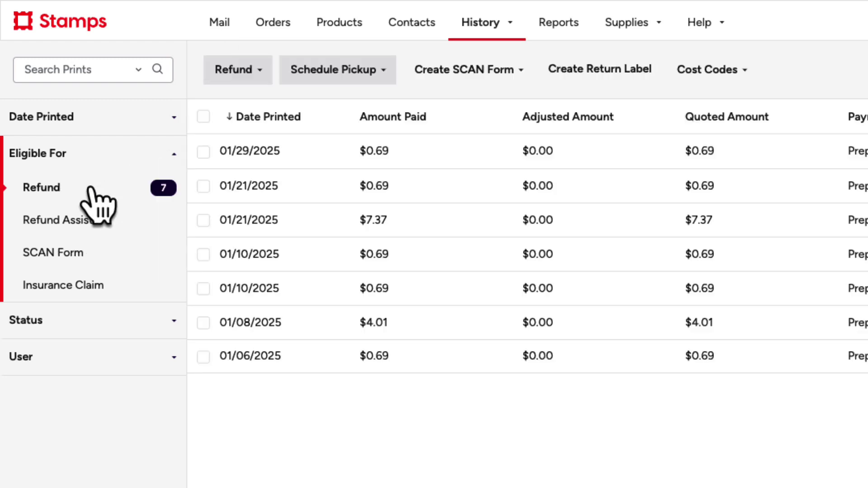
pyautogui.click(128, 288)
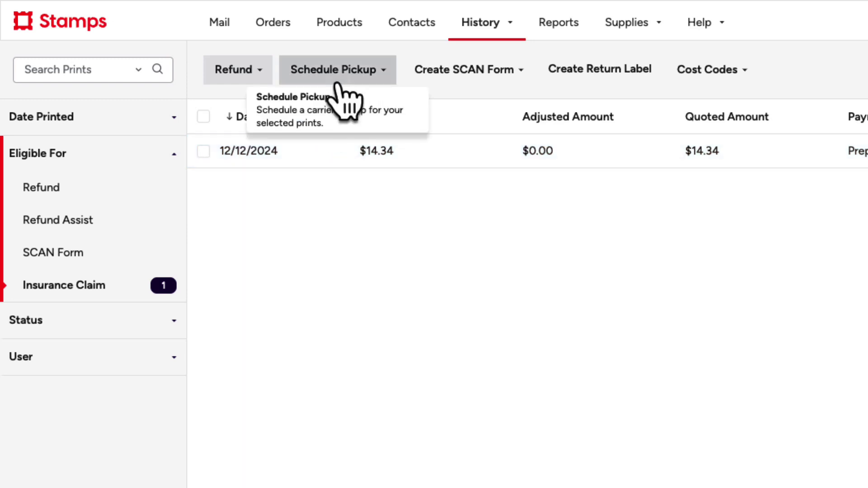
# - Check the Schedule Pickup options and view the 12/12/2024 shipment's details
pyautogui.click(383, 73)
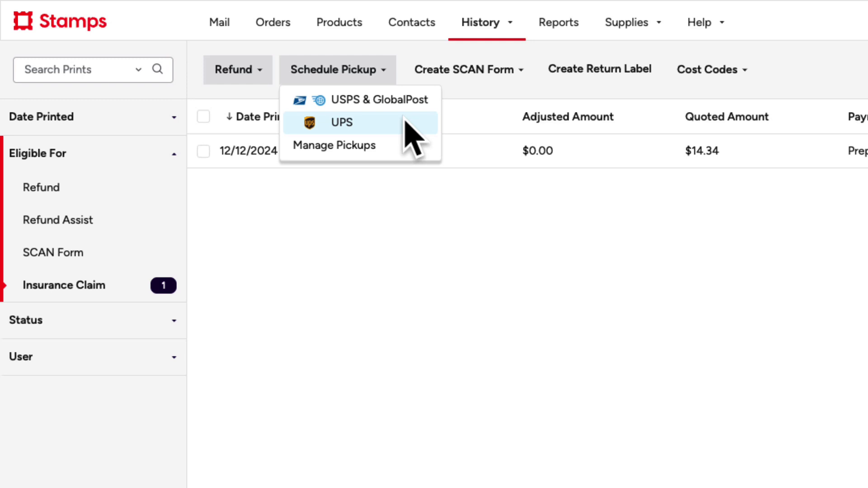
pyautogui.click(474, 153)
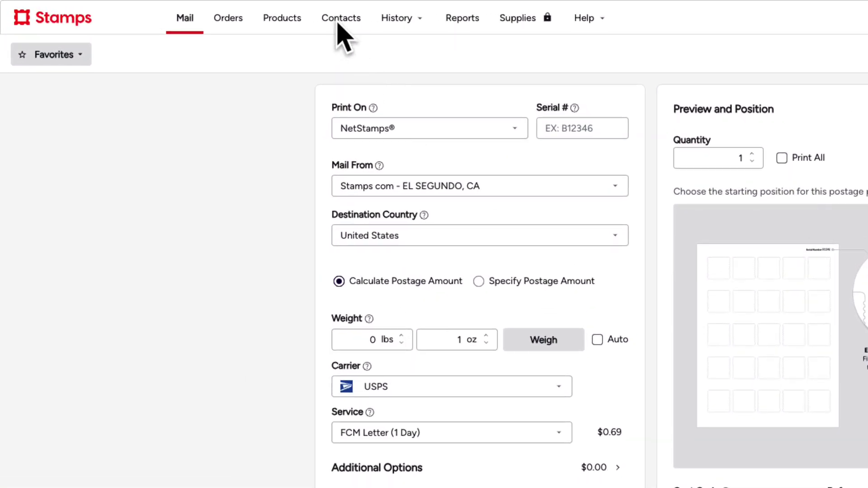
# - Go to the Contacts list and enter the delivery address ZIP code
pyautogui.click(340, 23)
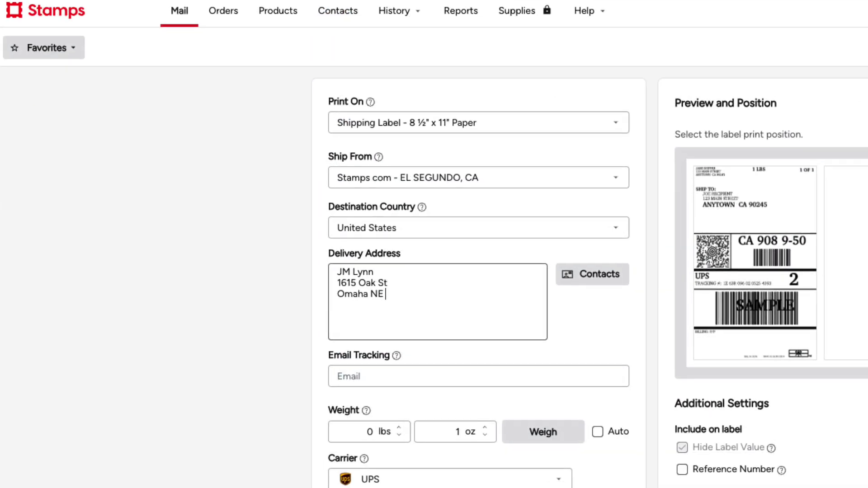
pyautogui.write('68')
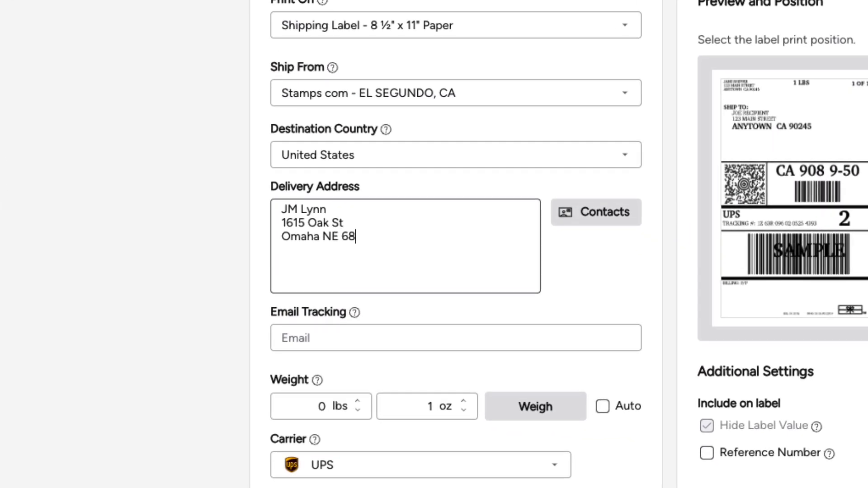
pyautogui.write('115')
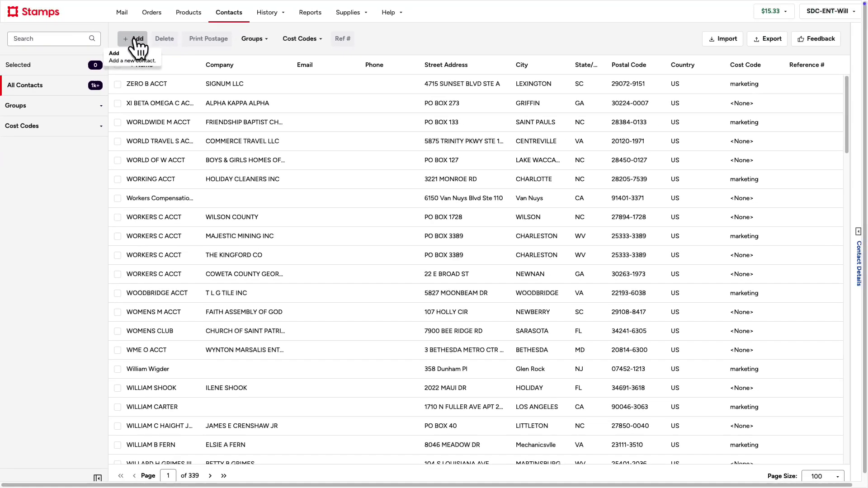
# - Add the Hotter Sauce LLC contact, then list the nine Top List Suppliers contacts
pyautogui.click(239, 69)
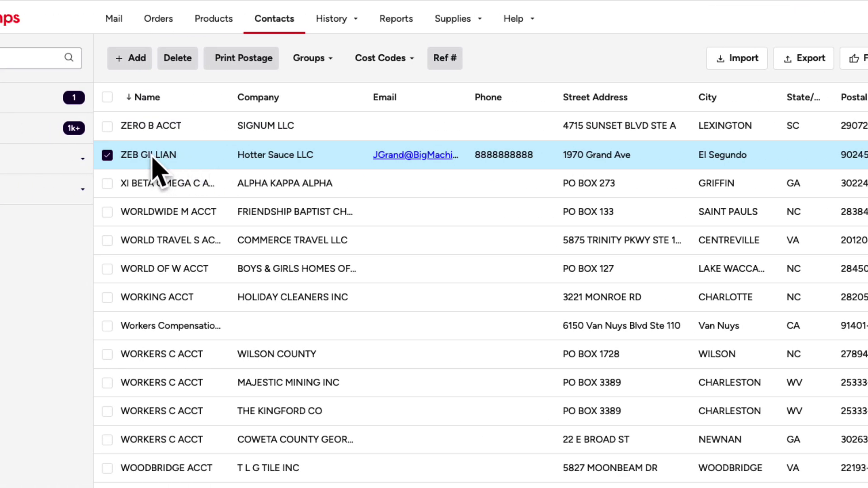
pyautogui.click(274, 19)
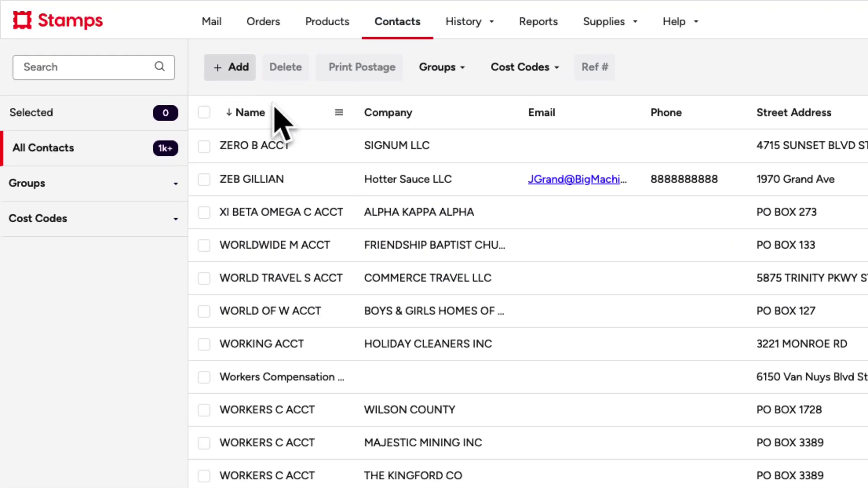
pyautogui.click(101, 184)
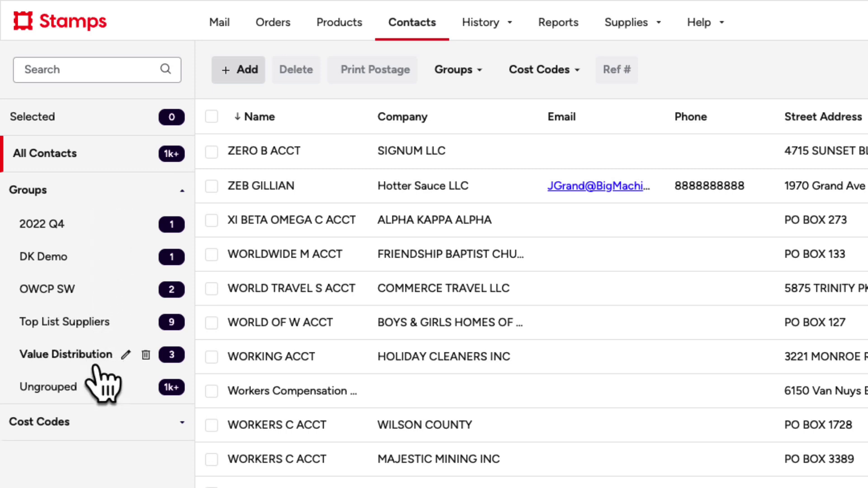
pyautogui.click(91, 327)
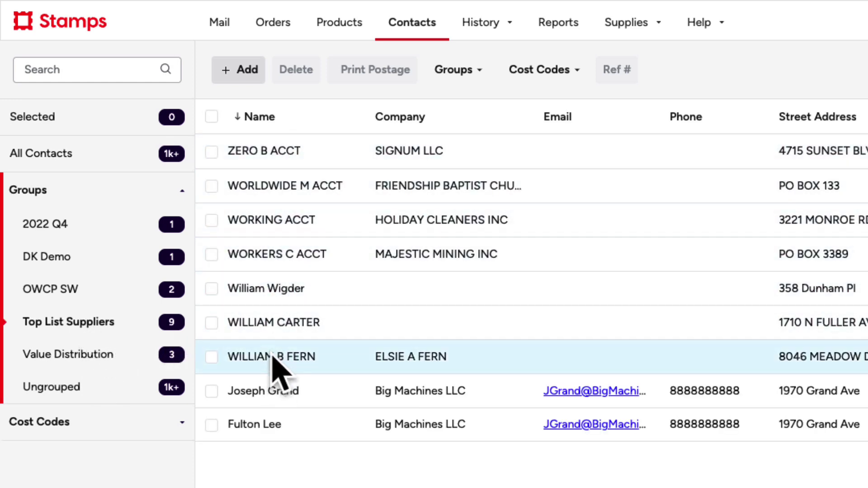
# - Select all contacts and create a new group named 'Contact Group'
pyautogui.click(212, 116)
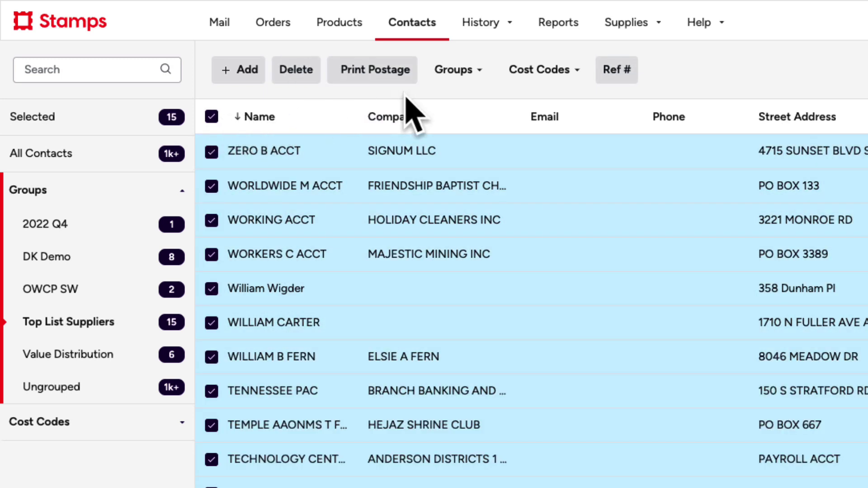
pyautogui.click(479, 71)
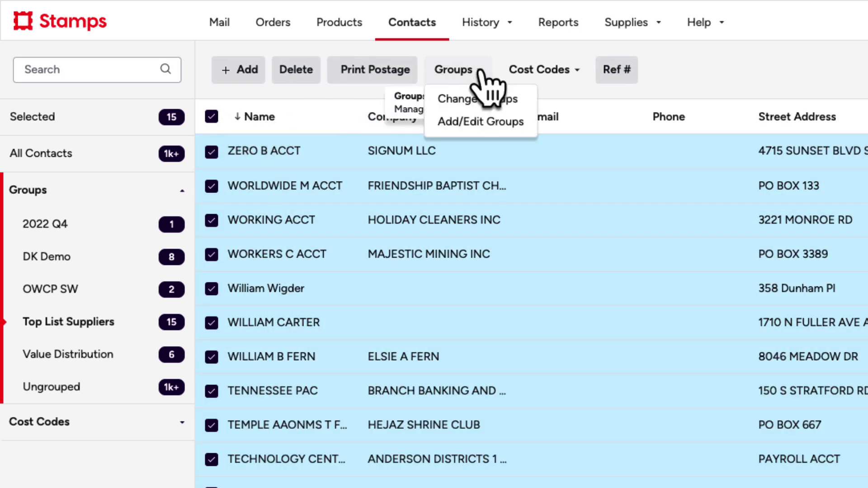
pyautogui.click(521, 128)
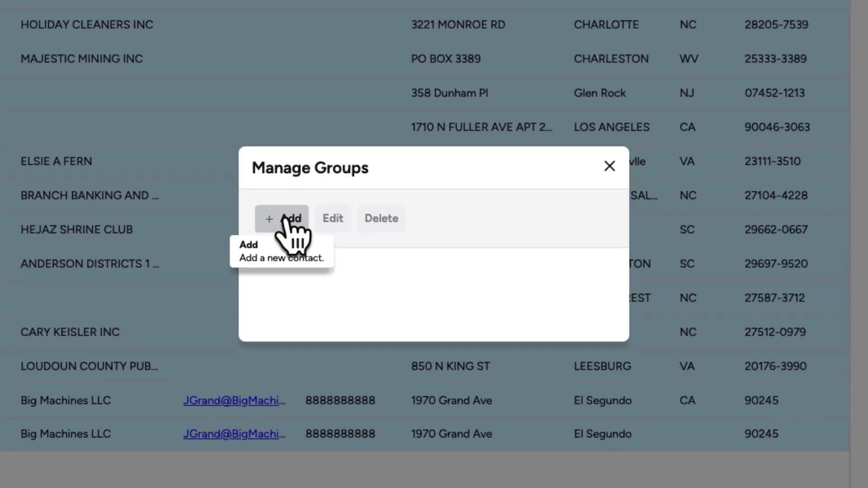
pyautogui.click(285, 219)
pyautogui.write('Contact Group')
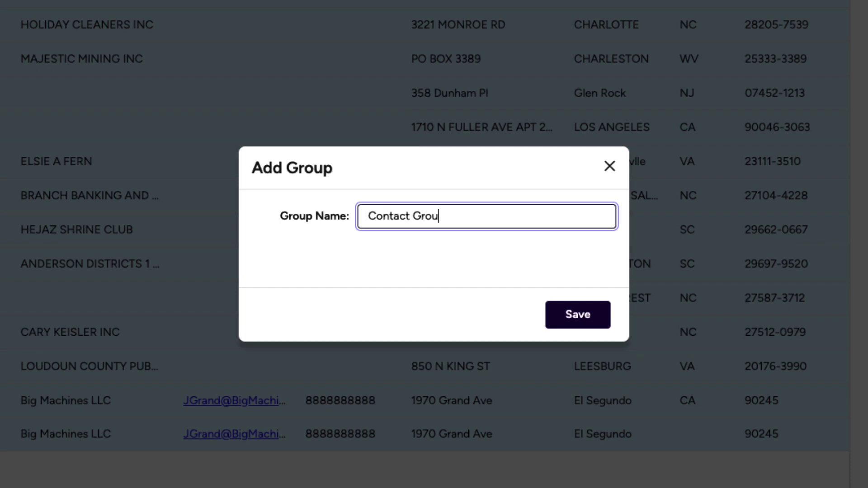
pyautogui.click(583, 319)
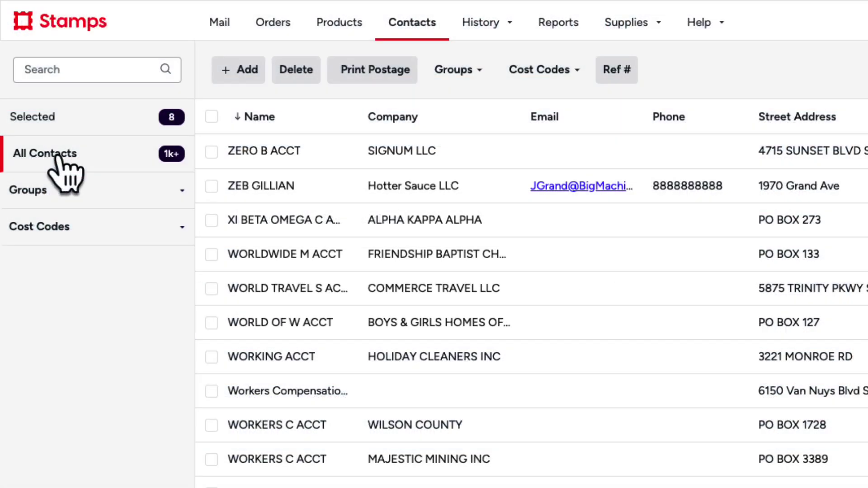
# - Add Hotter Sauce LLC, WORLDWIDE M ACCT and WORLD OF W ACCT to Value Distribution
pyautogui.click(211, 185)
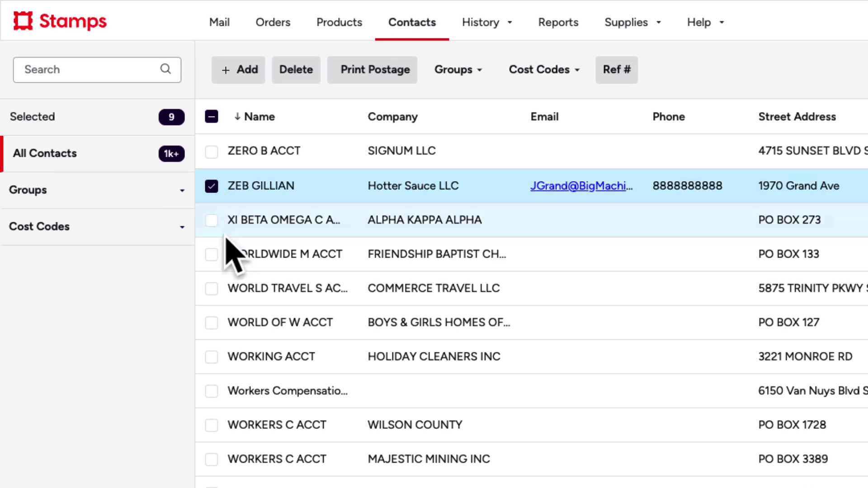
pyautogui.click(212, 254)
pyautogui.click(211, 322)
pyautogui.click(476, 74)
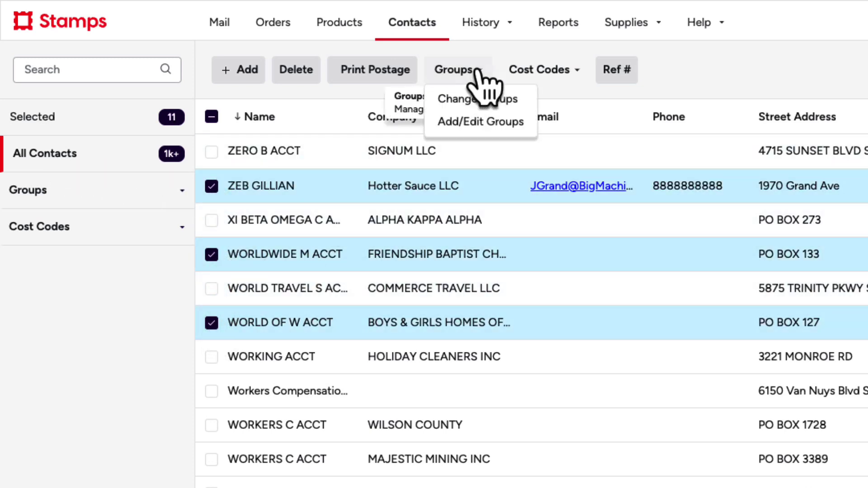
pyautogui.click(513, 102)
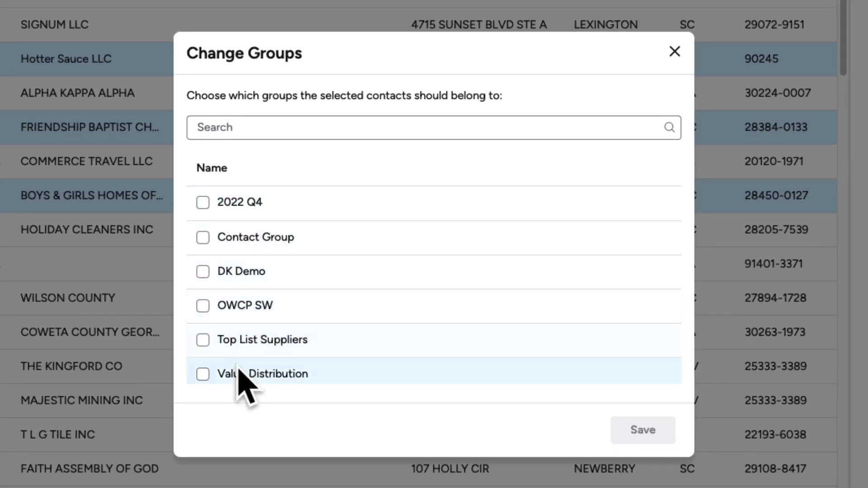
pyautogui.click(203, 374)
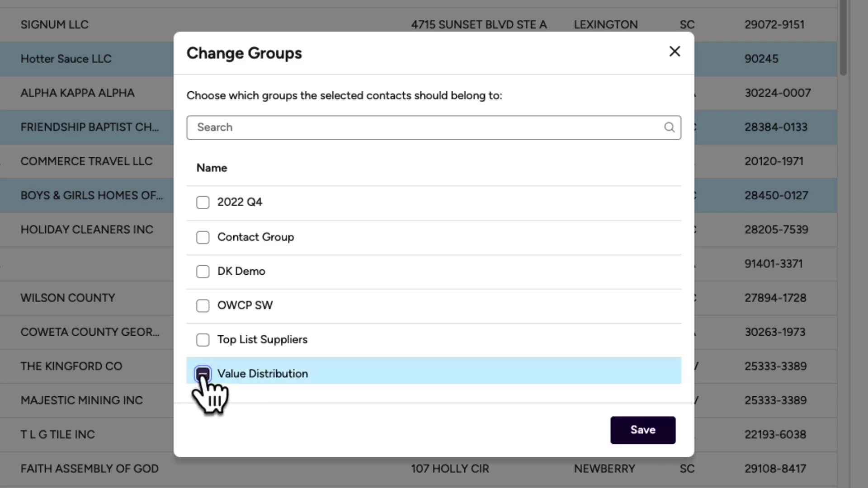
pyautogui.click(645, 441)
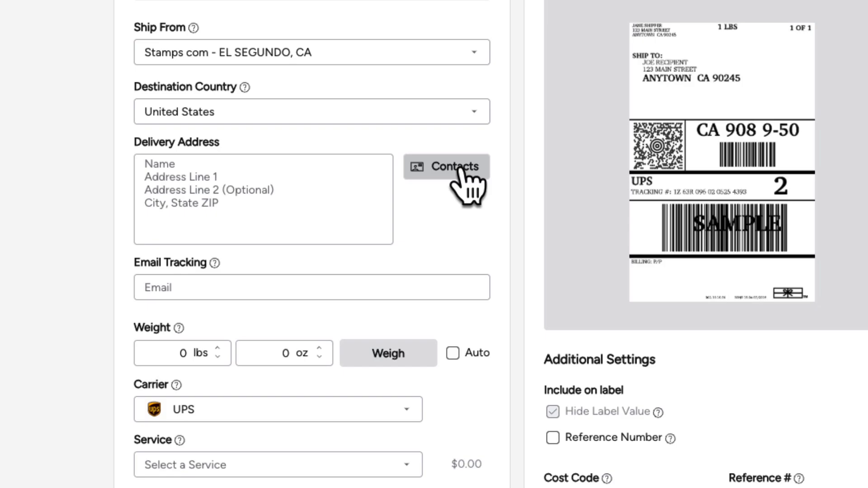
# - Fill the delivery addresses with all eight Top List Suppliers contacts
pyautogui.click(456, 167)
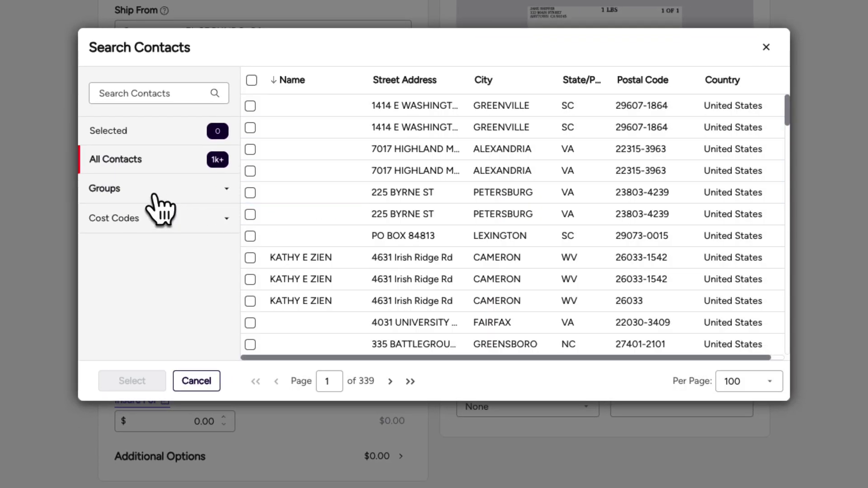
pyautogui.click(154, 195)
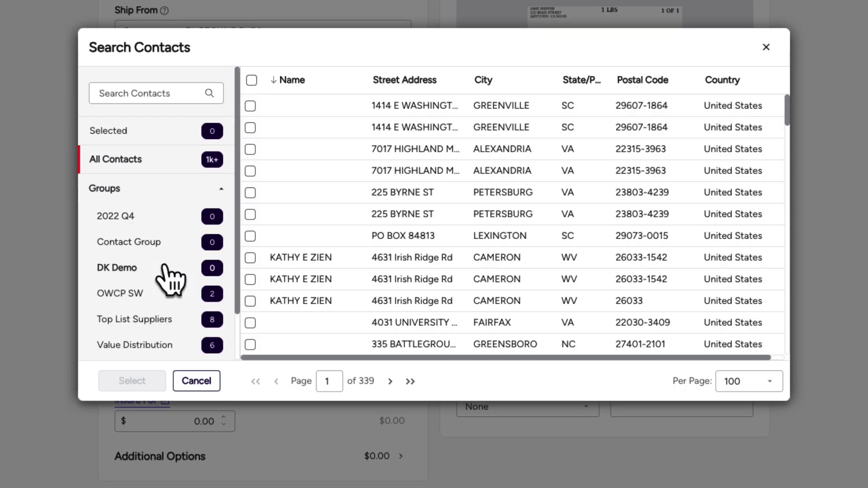
pyautogui.click(164, 318)
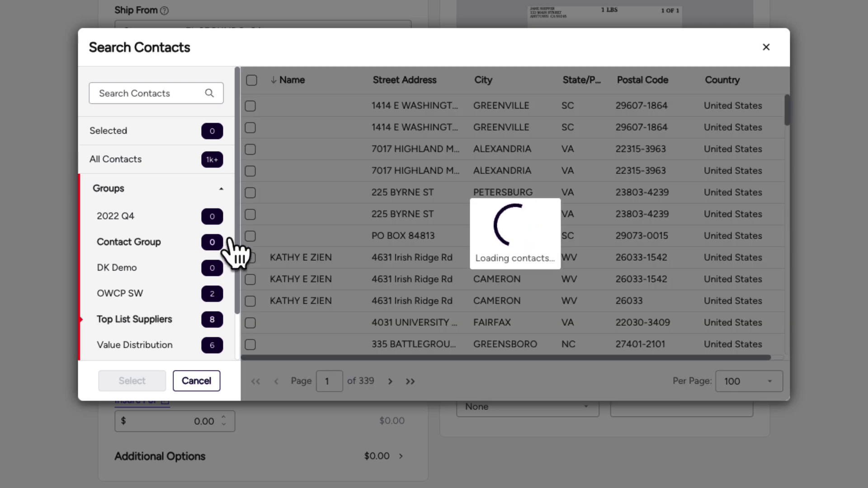
pyautogui.click(253, 80)
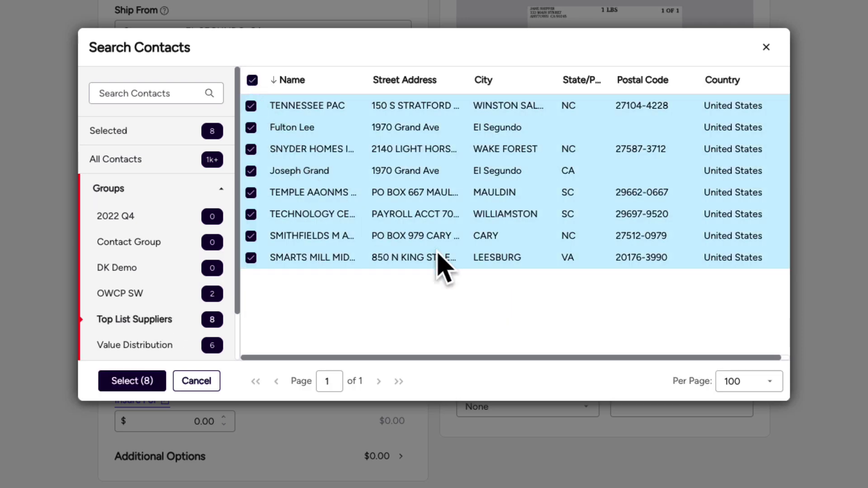
pyautogui.click(110, 383)
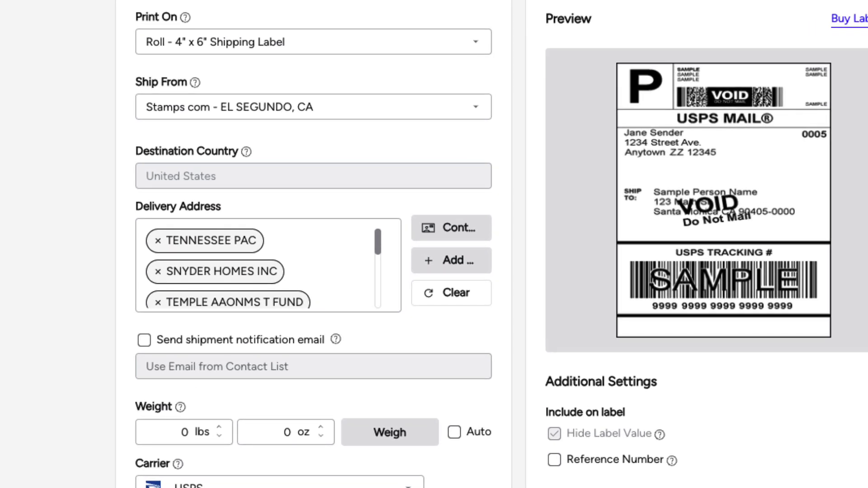
# - Enable notification emails and take cost code and reference number from the contact list
pyautogui.click(146, 340)
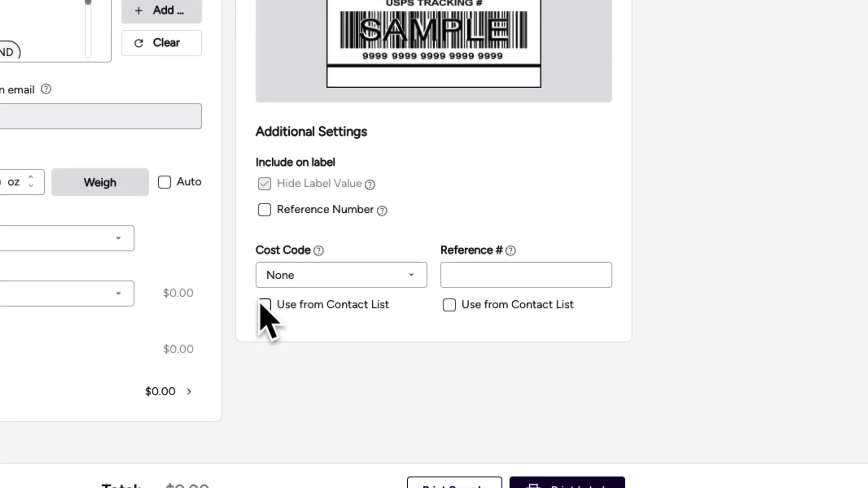
pyautogui.click(265, 305)
pyautogui.click(449, 306)
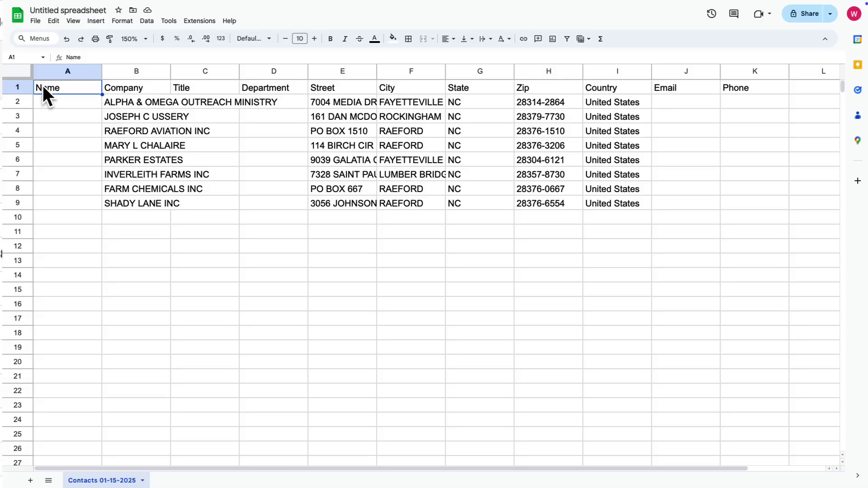
# - Select the column headings in row 1 of the exported Contacts 01-15-2025 sheet
pyautogui.moveTo(42, 85); pyautogui.dragTo(747, 87)
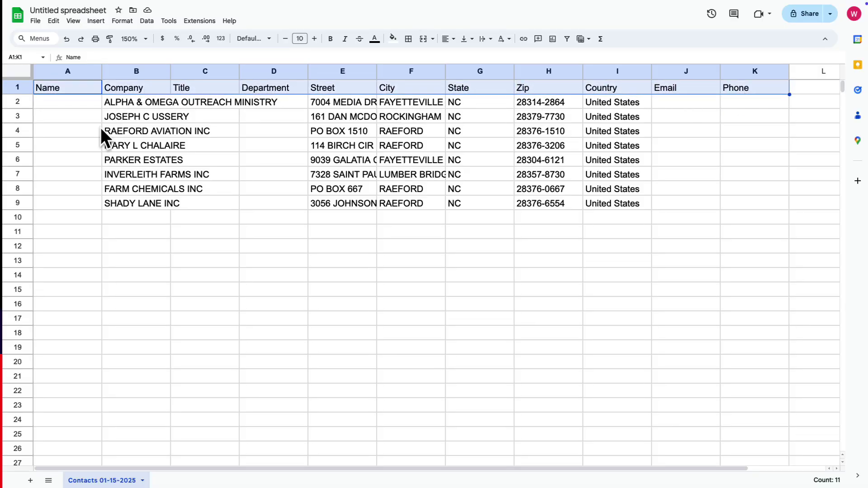
# - Clear contact rows 2–9, leaving only the Name-to-Phone header row
pyautogui.moveTo(17, 102); pyautogui.dragTo(17, 204)
pyautogui.press('Delete')
pyautogui.moveTo(66, 85); pyautogui.dragTo(738, 86)
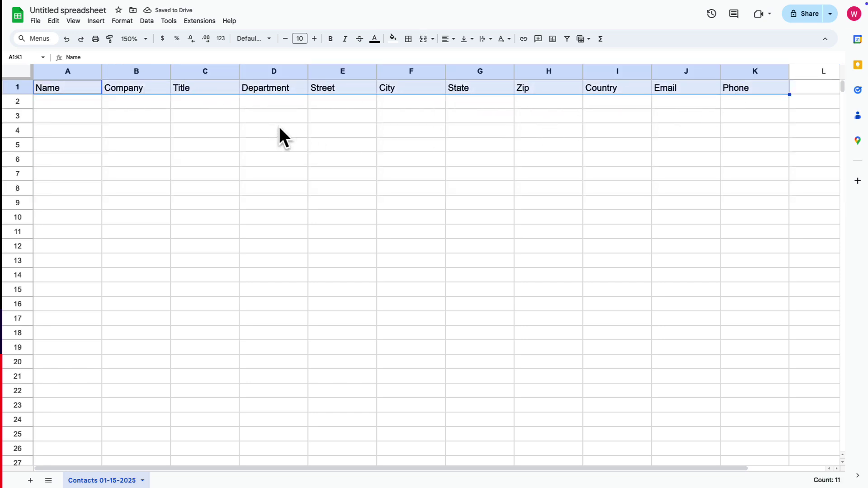
pyautogui.click(71, 120)
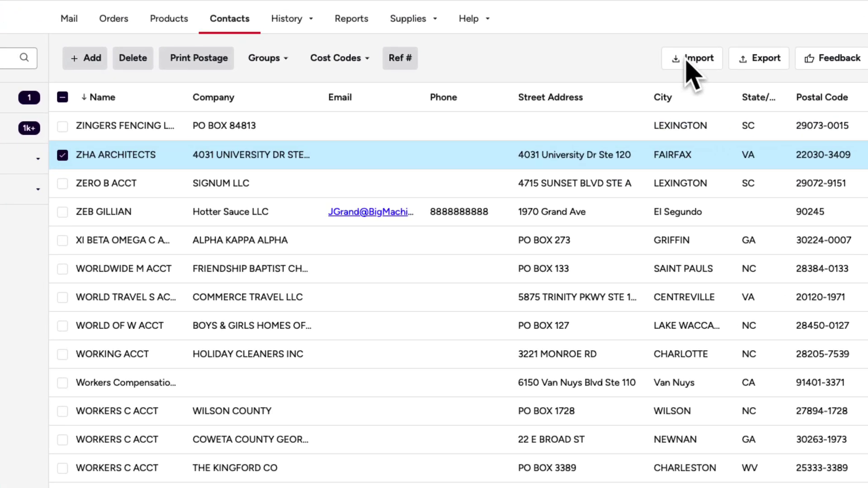
# - Import Contacts 01-15-2025.csv from Downloads through the Stamps.com contact import
pyautogui.click(699, 58)
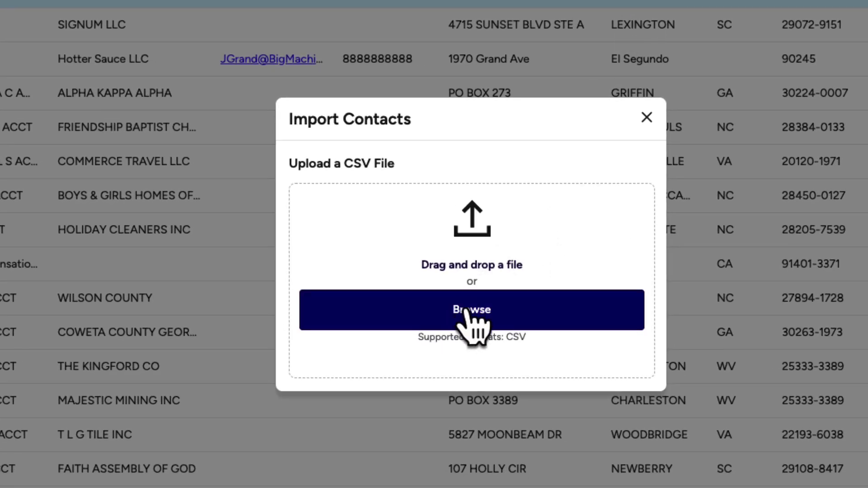
pyautogui.click(468, 317)
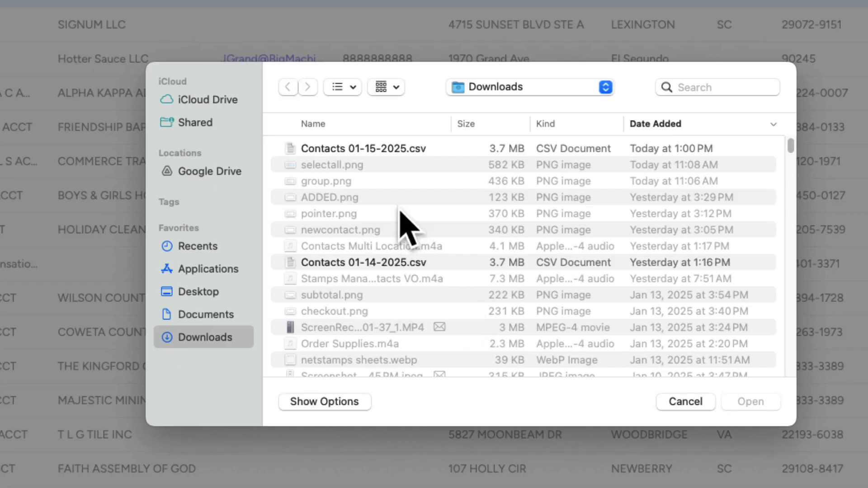
pyautogui.click(362, 149)
pyautogui.click(750, 403)
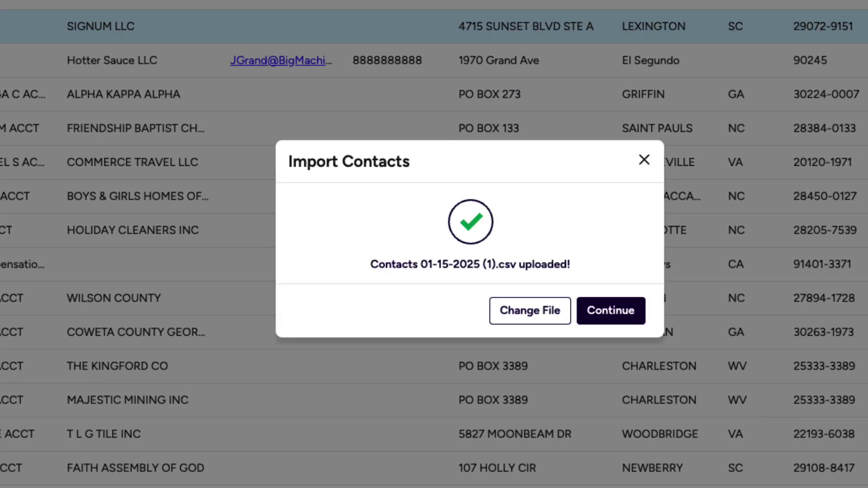
pyautogui.click(619, 310)
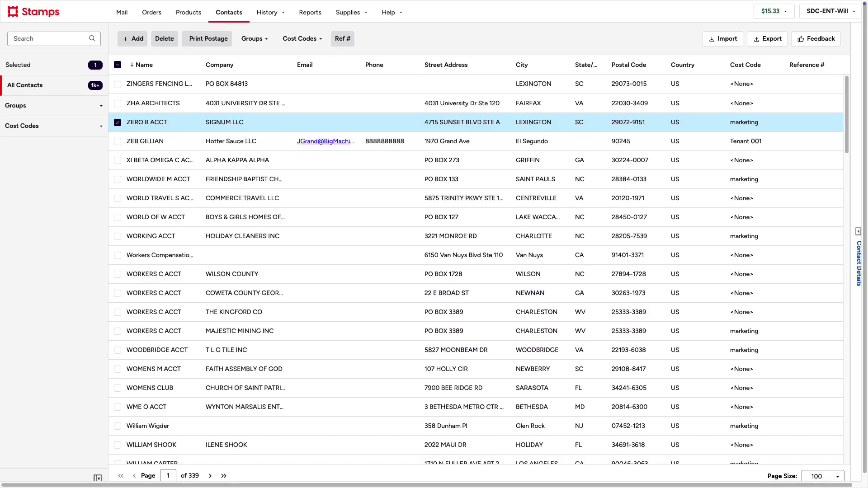